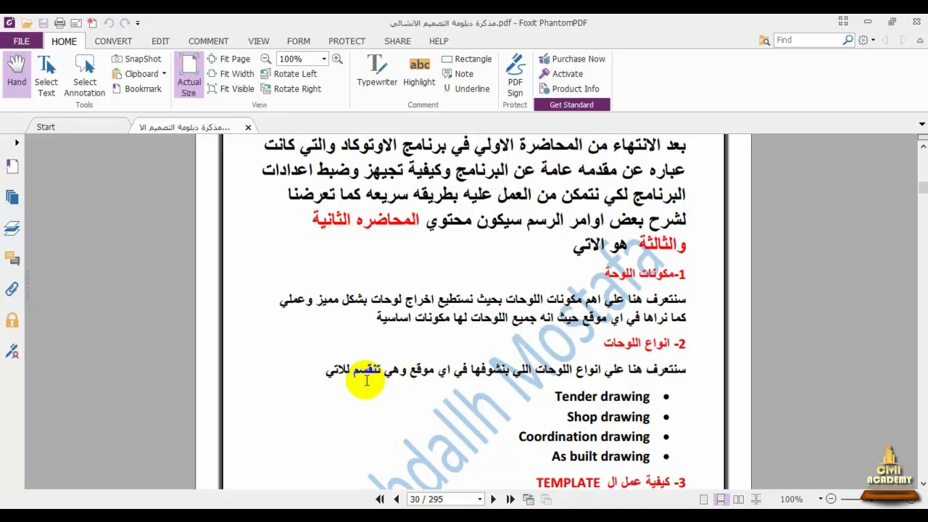
Step: Clear the text highlight on page 30 of the course notes listing drawing types
left_click(836, 225)
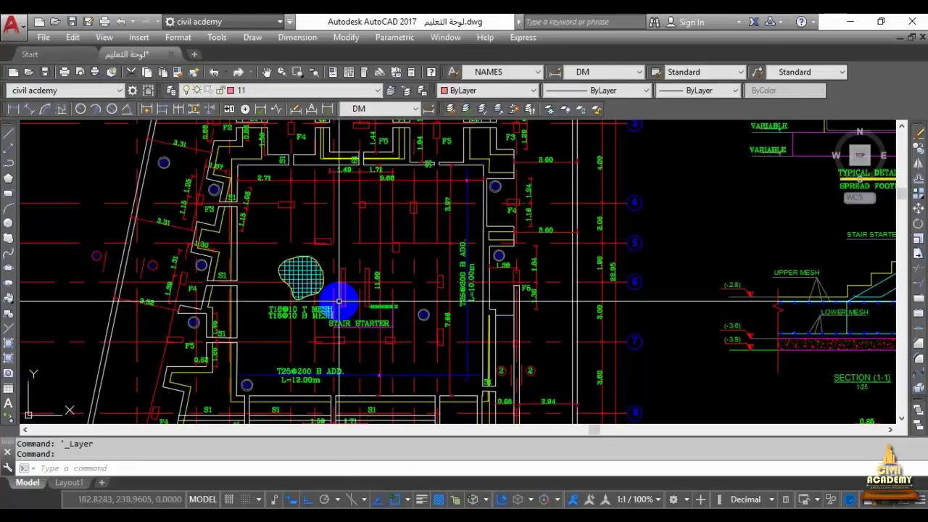
scroll(337, 309, "down", 4)
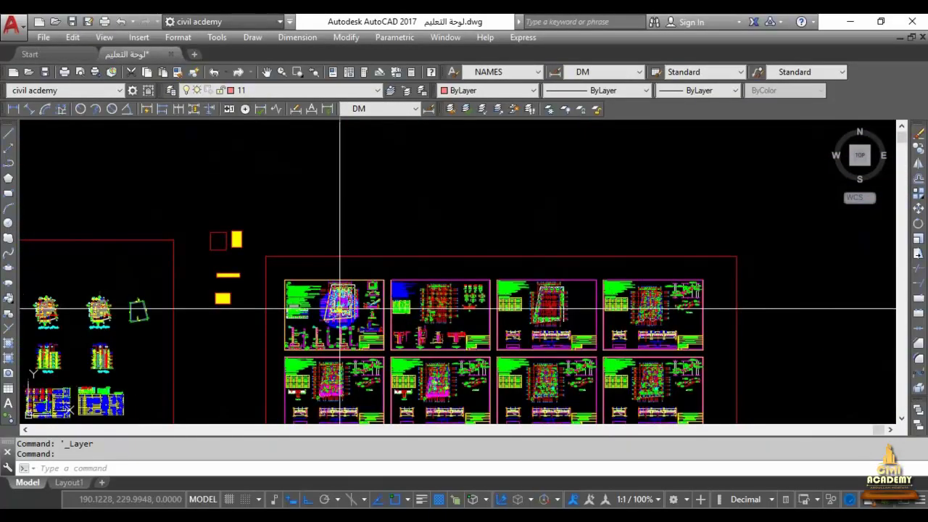
scroll(343, 313, "down", 2)
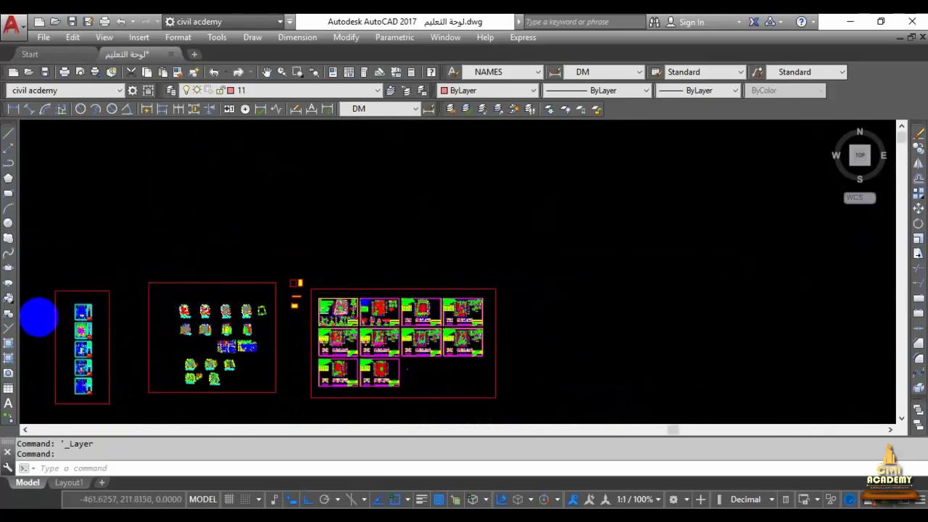
scroll(37, 316, "up", 4)
scroll(128, 356, "up", 5)
scroll(135, 367, "up", 3)
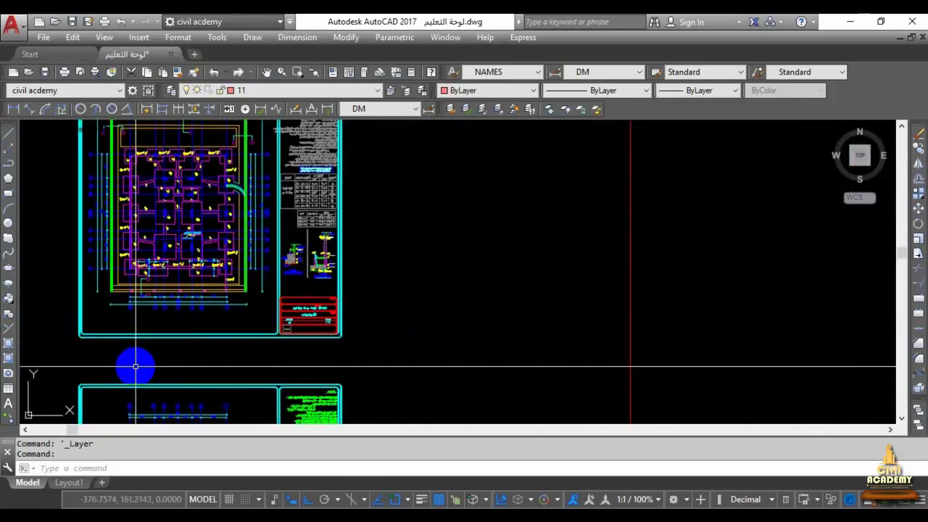
scroll(136, 367, "down", 2)
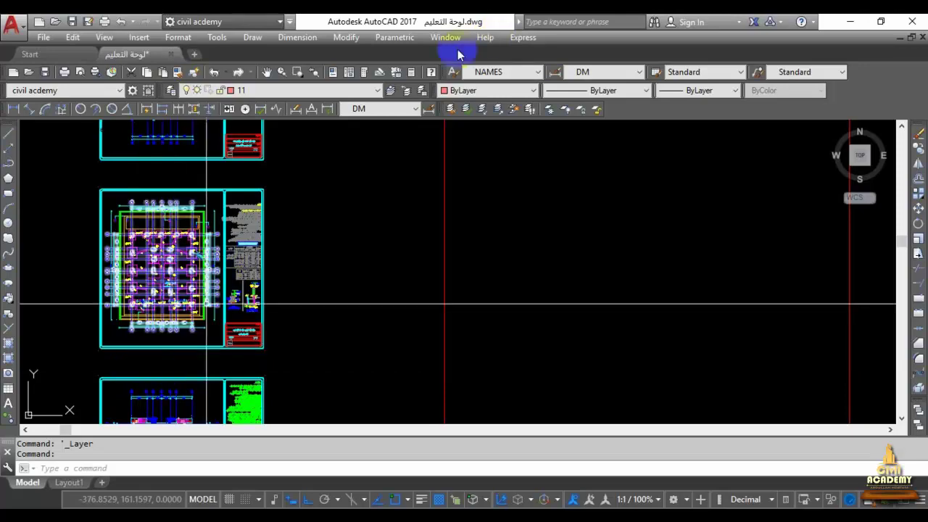
scroll(166, 224, "up", 4)
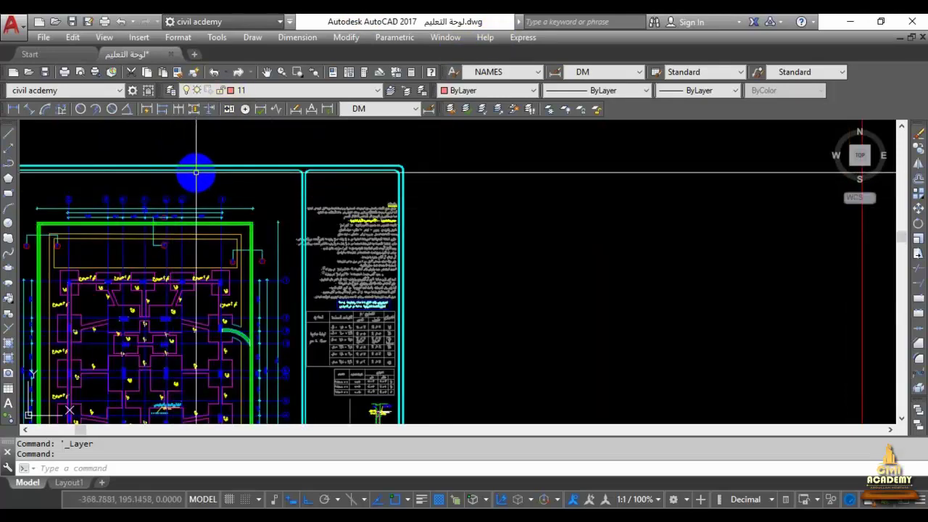
scroll(196, 169, "down", 4)
scroll(196, 169, "down", 5)
scroll(217, 189, "down", 3)
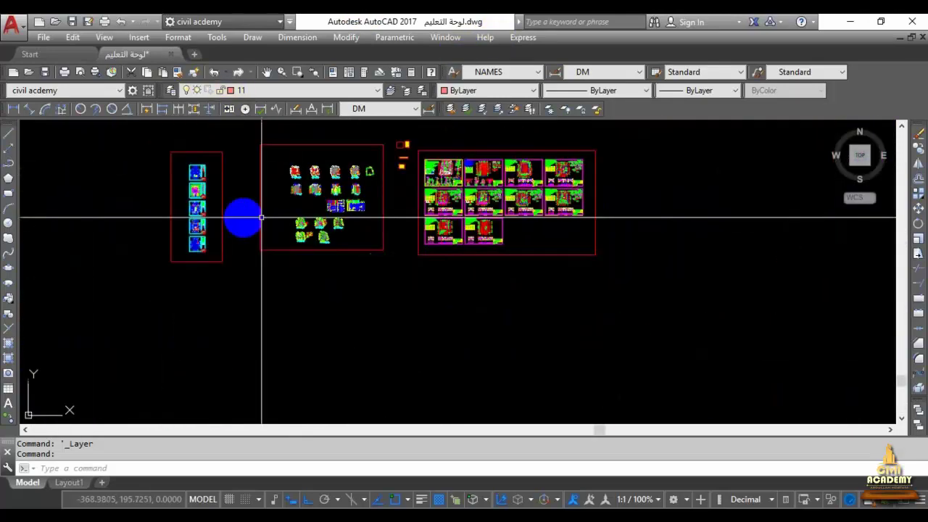
scroll(484, 177, "up", 4)
scroll(499, 135, "up", 4)
scroll(544, 234, "down", 3)
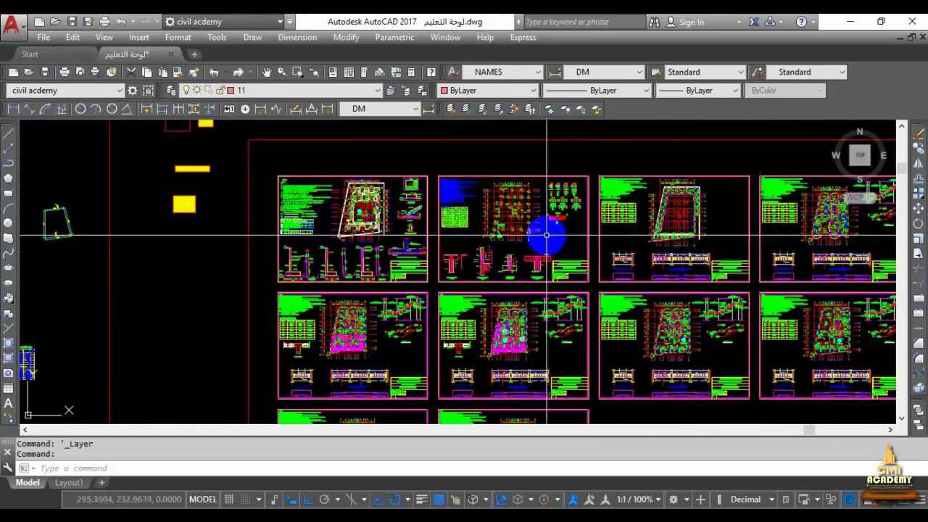
scroll(567, 177, "up", 3)
scroll(567, 177, "down", 3)
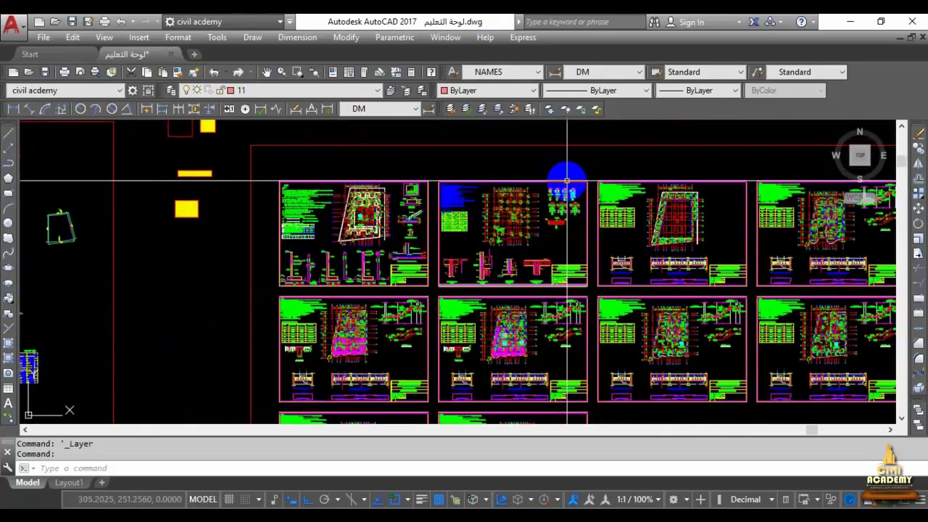
scroll(567, 177, "down", 2)
scroll(269, 191, "up", 2)
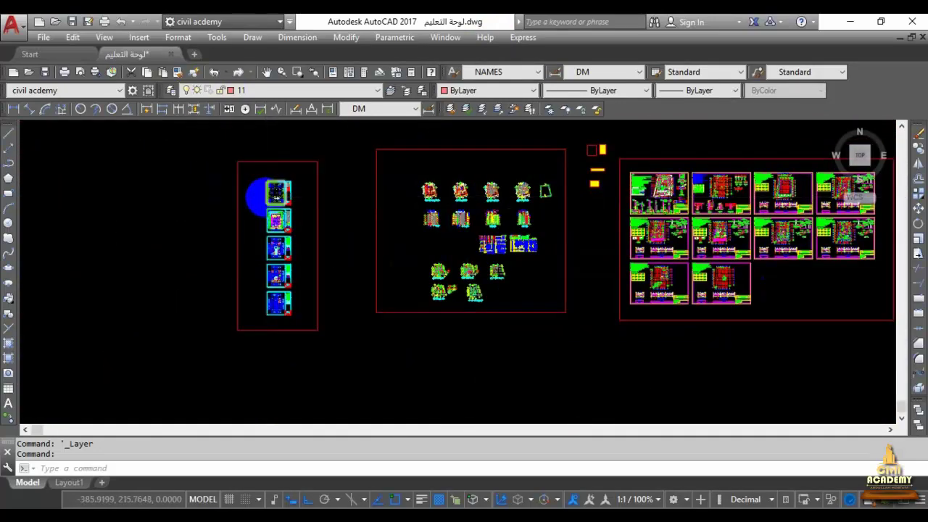
scroll(265, 197, "up", 3)
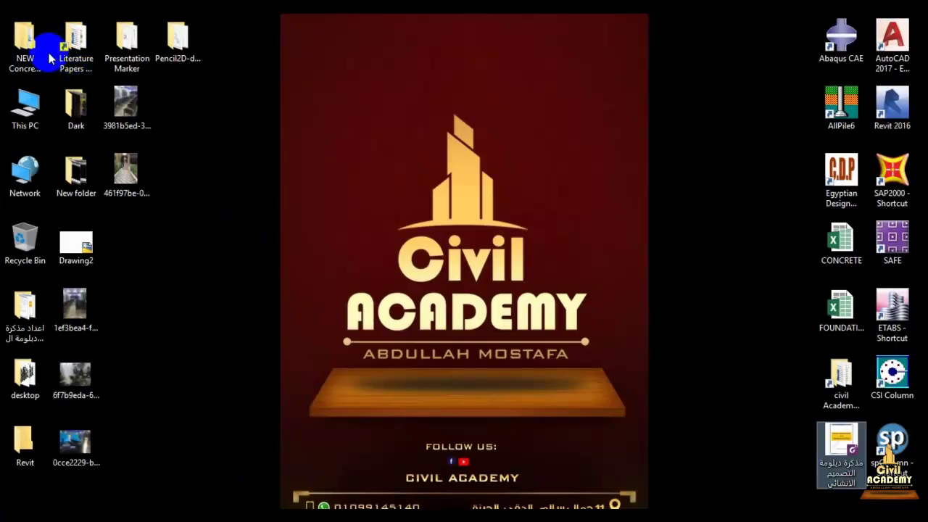
Step: Open Frames Sizes.dwg from NEW Concrete Design Diploma 2019 > project 2019 > Drawing Aids
double_click(25, 42)
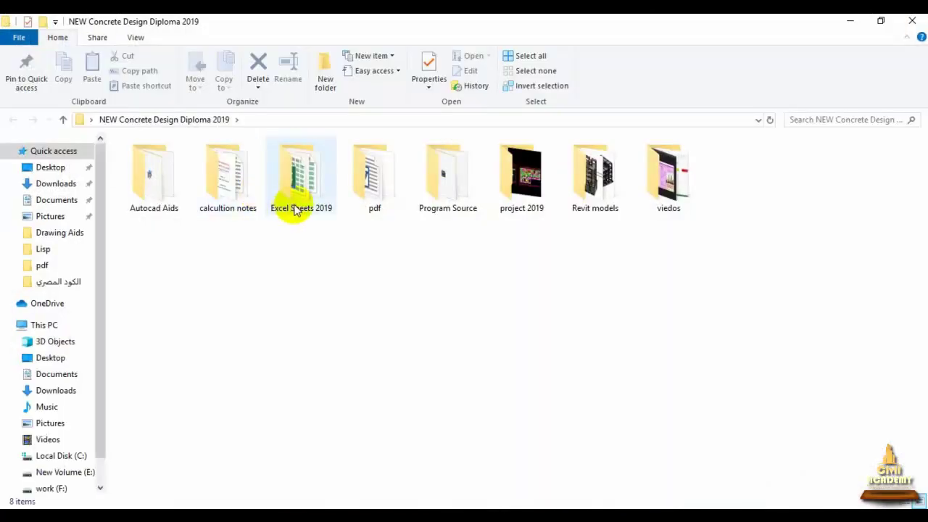
double_click(527, 212)
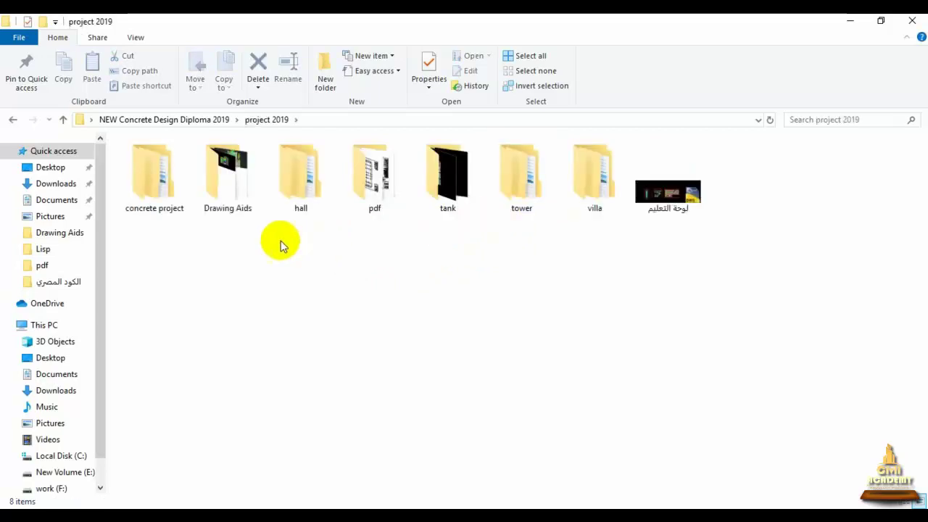
double_click(235, 201)
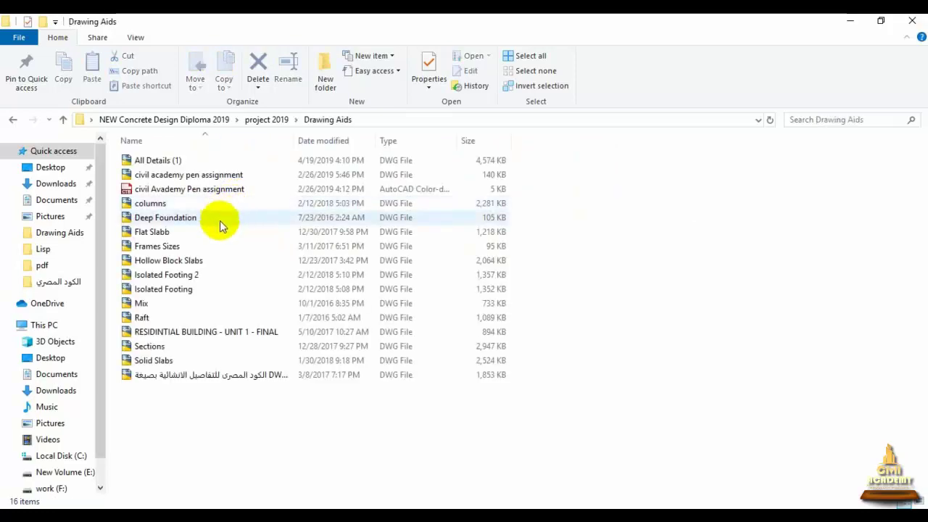
double_click(204, 244)
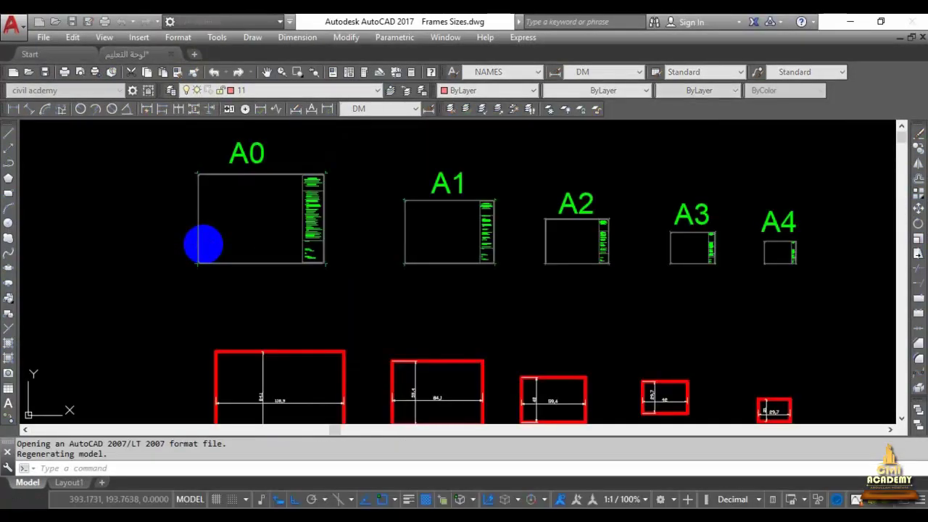
Step: Zoom across the A0–A4 frames and into the A4 frame
scroll(131, 257, "down", 1)
scroll(145, 283, "down", 1)
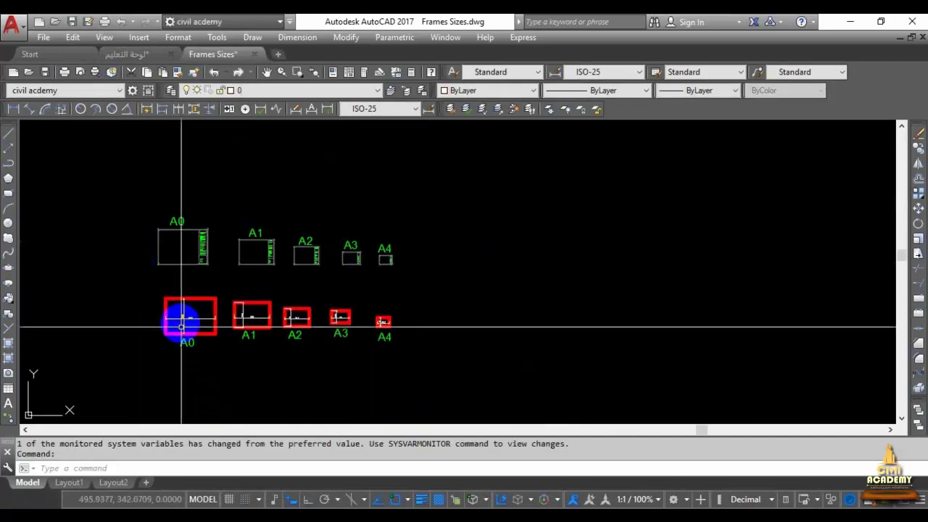
scroll(190, 341, "up", 1)
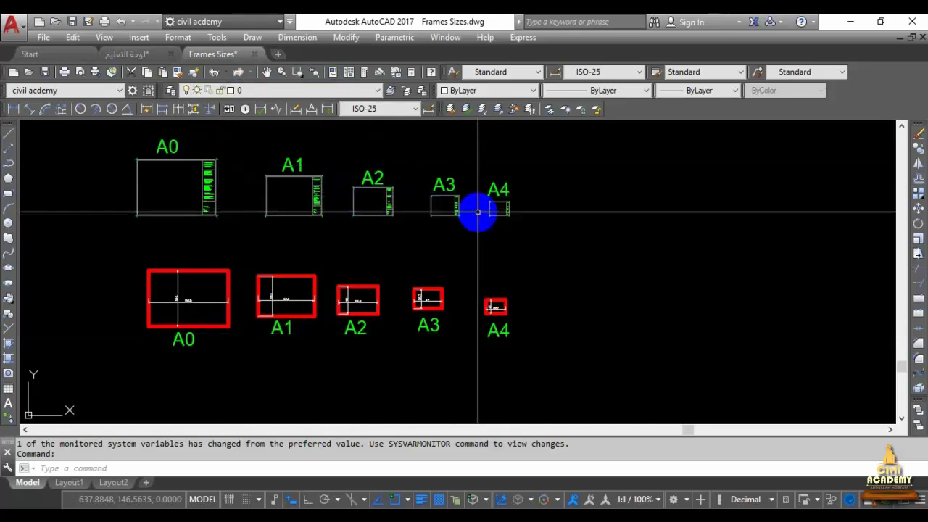
scroll(503, 199, "up", 2)
scroll(500, 199, "up", 5)
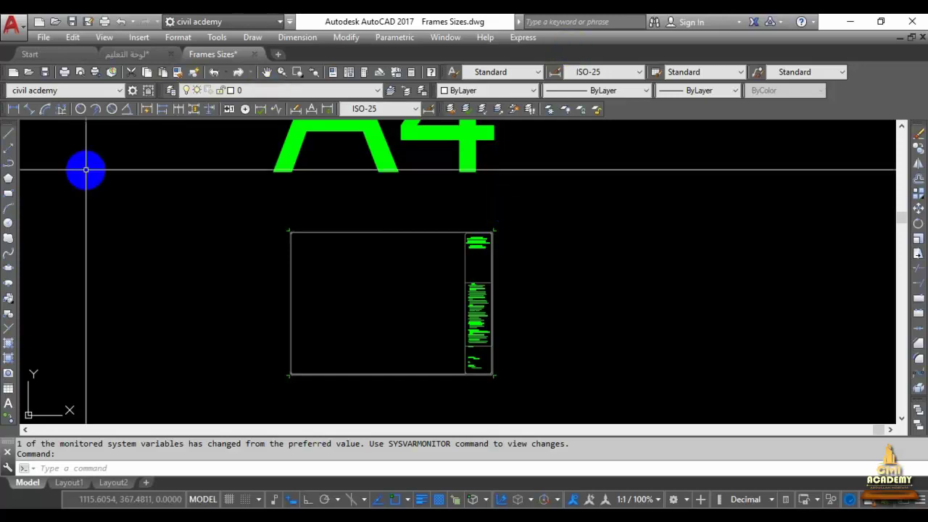
scroll(113, 179, "down", 5)
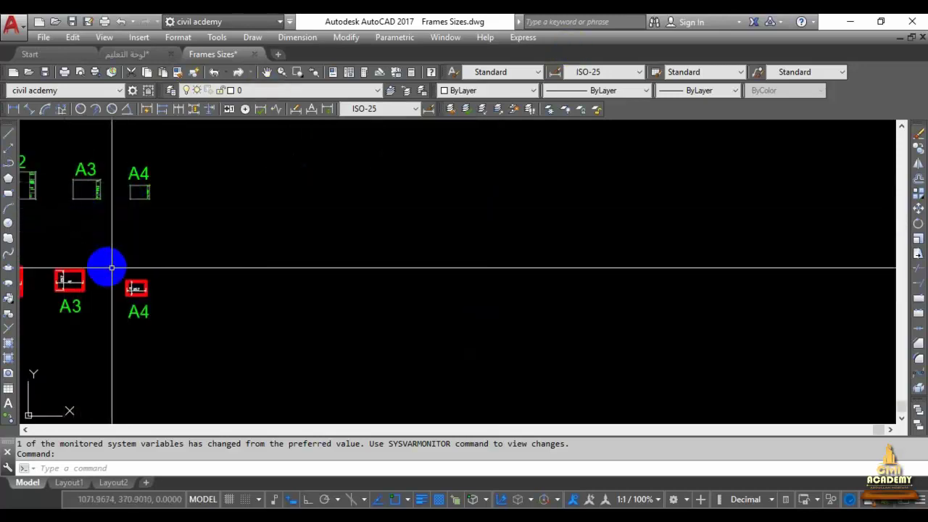
scroll(196, 283, "down", 2)
scroll(190, 285, "down", 2)
scroll(167, 288, "up", 5)
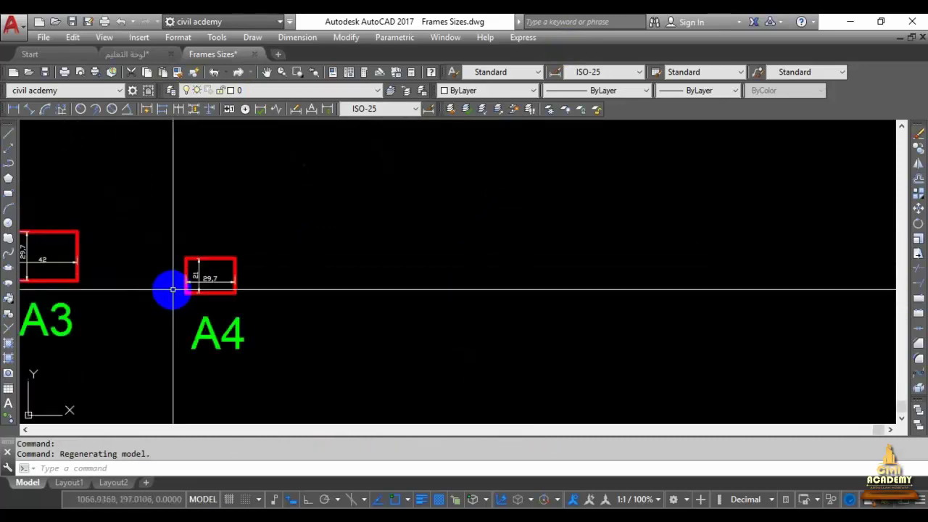
scroll(170, 288, "up", 5)
scroll(201, 290, "down", 2)
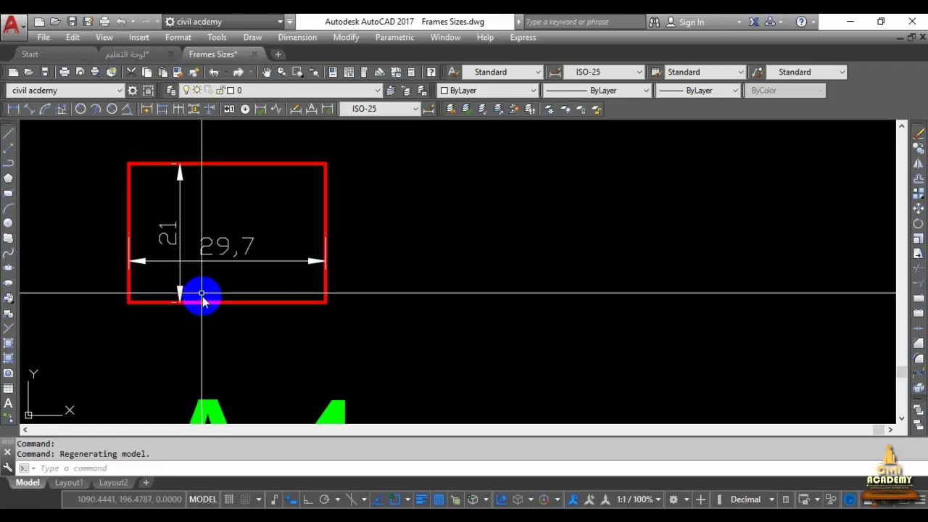
scroll(217, 276, "down", 6)
scroll(255, 257, "down", 2)
scroll(255, 258, "down", 3)
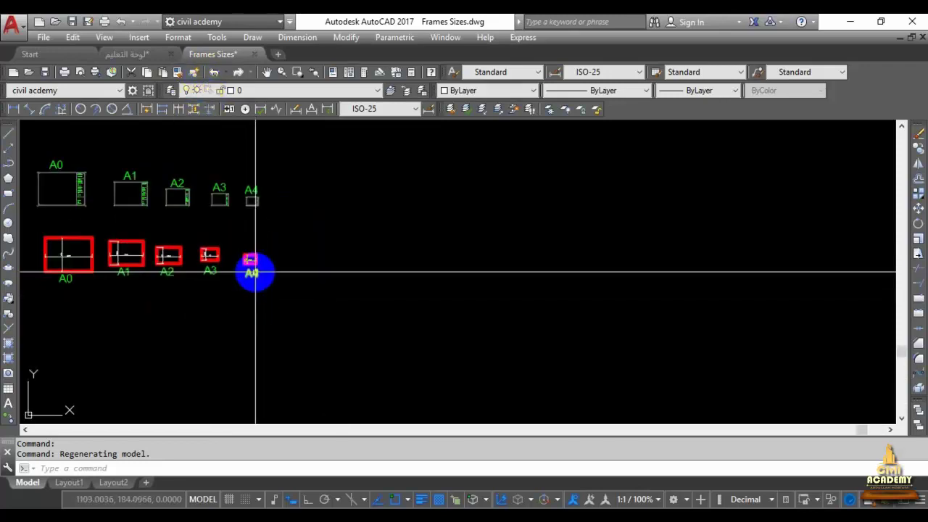
scroll(253, 269, "down", 4)
scroll(224, 249, "up", 5)
Step: Copy the empty A2 frame and paste it below the sheet groups in لوحة التعليم
scroll(224, 249, "up", 2)
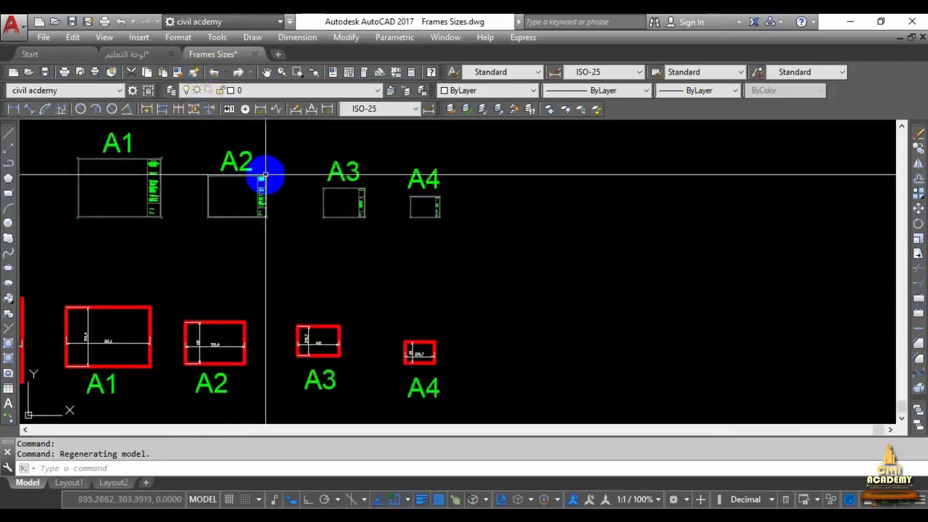
left_click(284, 139)
left_click(192, 255)
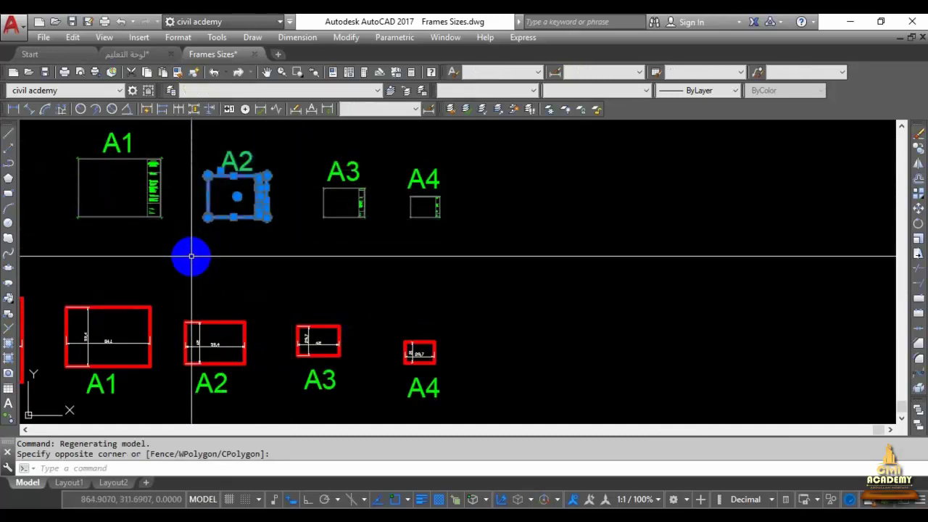
key("ctrl+c")
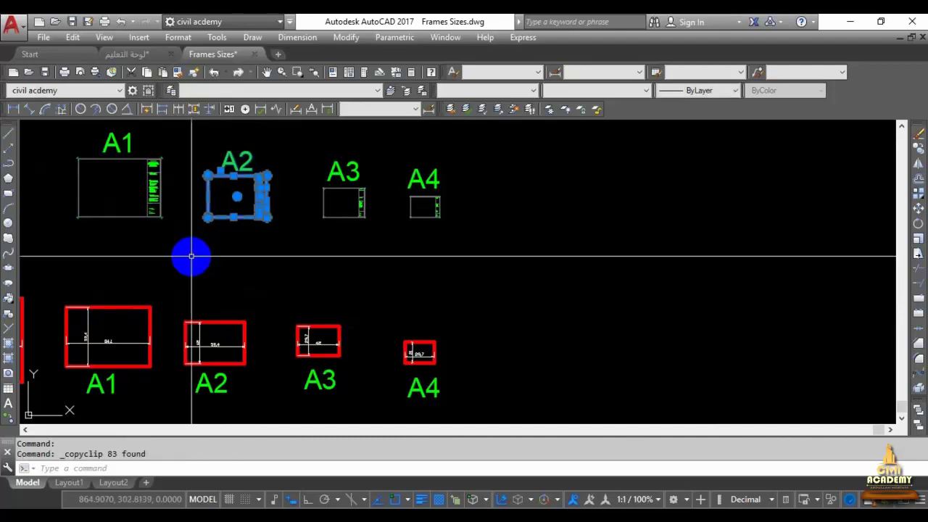
left_click(122, 56)
scroll(254, 201, "down", 3)
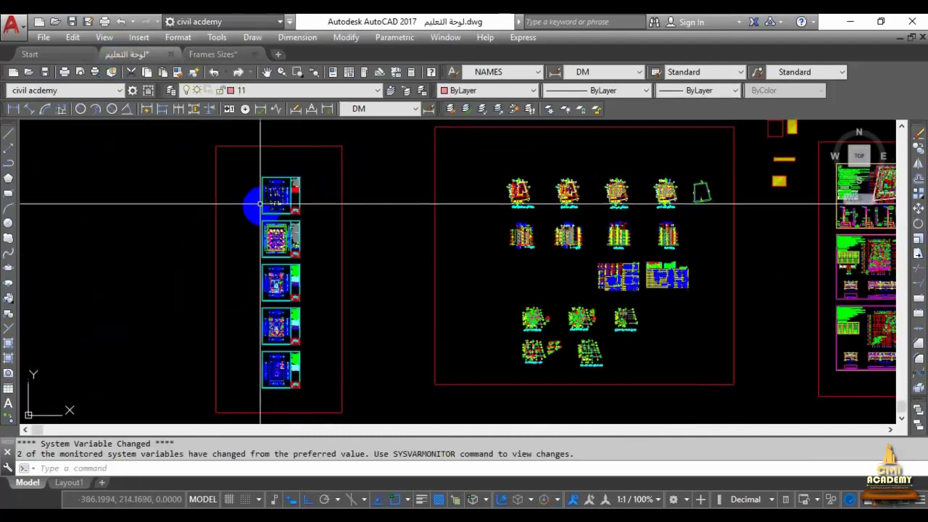
scroll(346, 271, "down", 2)
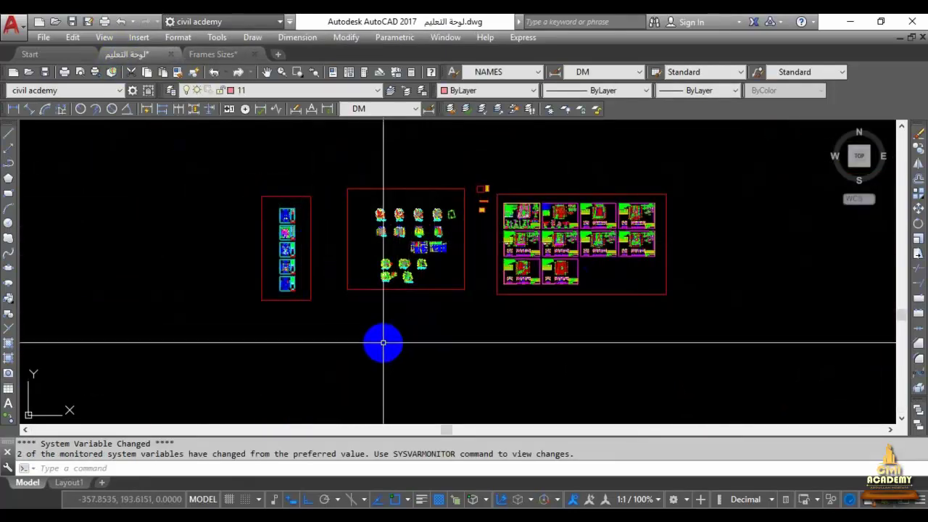
key("ctrl+v")
left_click(384, 343)
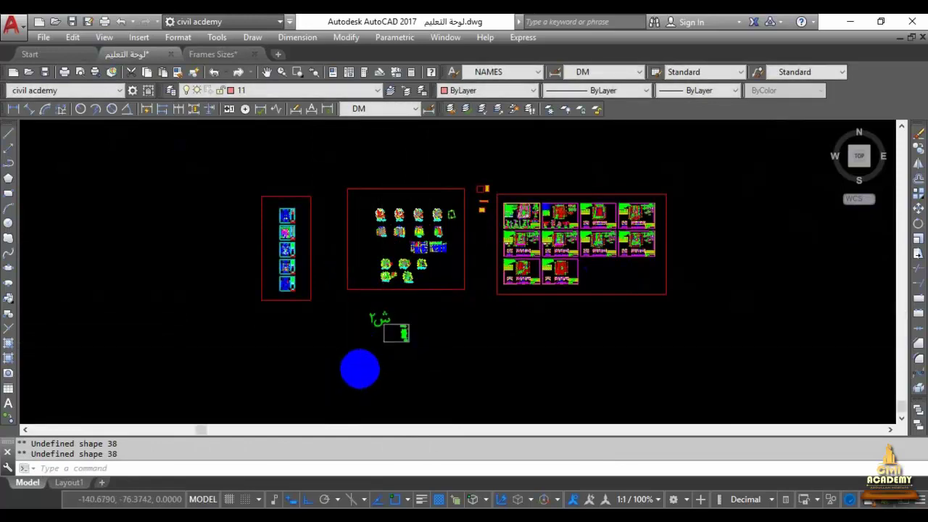
Step: Erase the ش٢ label text beside the pasted frame
scroll(363, 373, "up", 4)
left_click(425, 209)
left_click(364, 248)
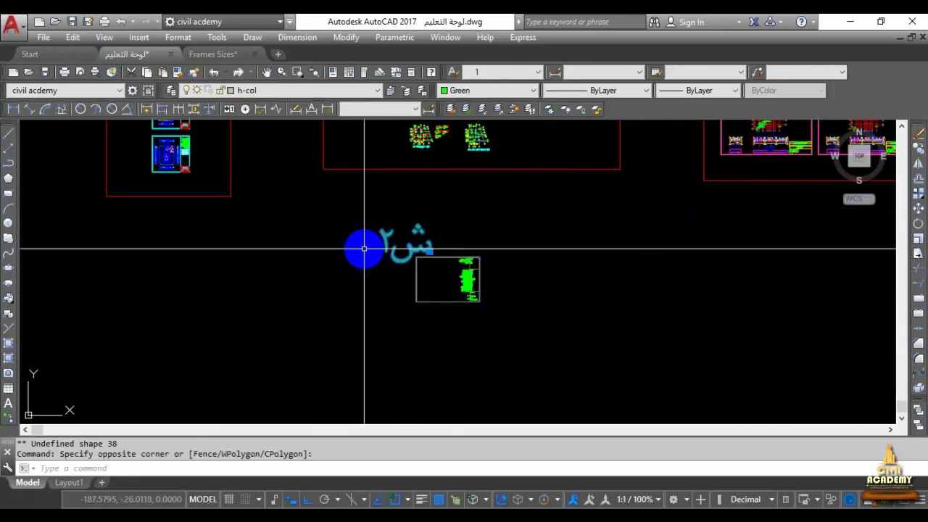
key("Delete")
scroll(410, 203, "down", 3)
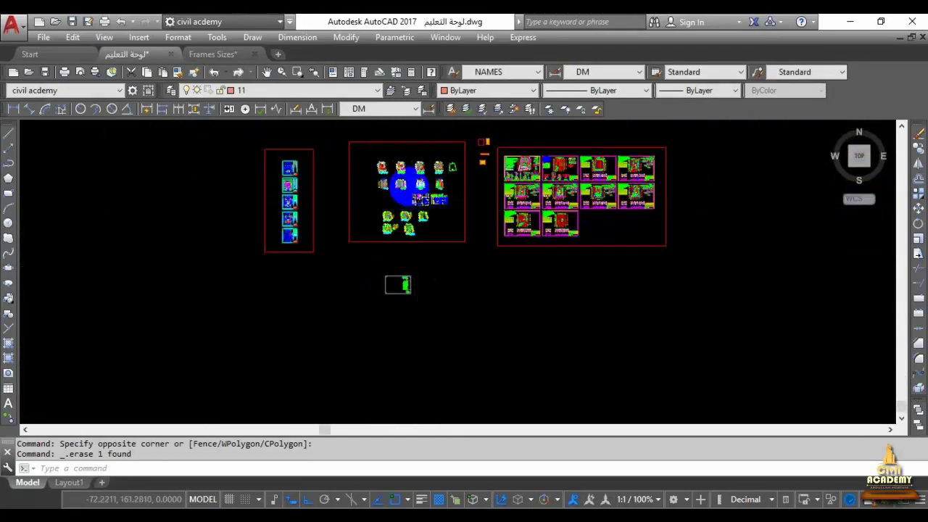
scroll(409, 203, "up", 4)
scroll(451, 273, "up", 3)
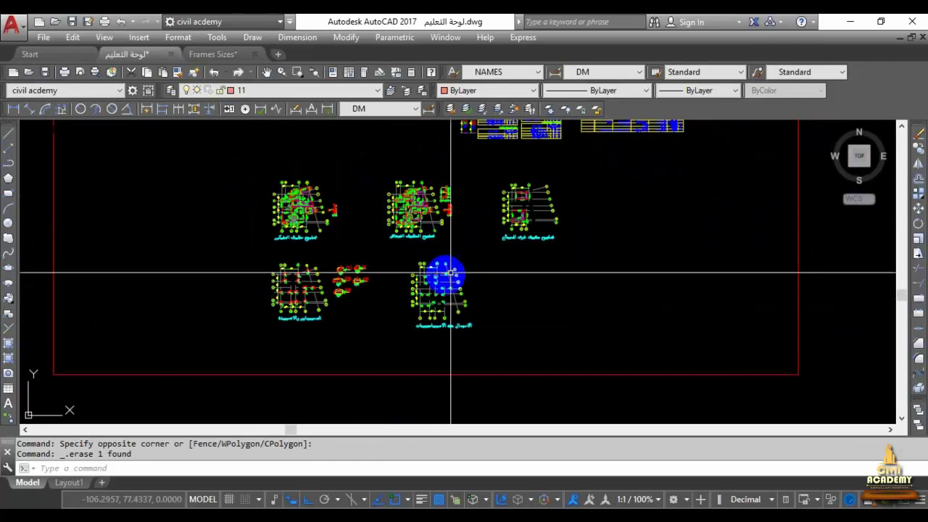
Step: Move the foundation-loads plan and its notes table into the A2 frame, with Ortho off
left_click(480, 247)
left_click(387, 355)
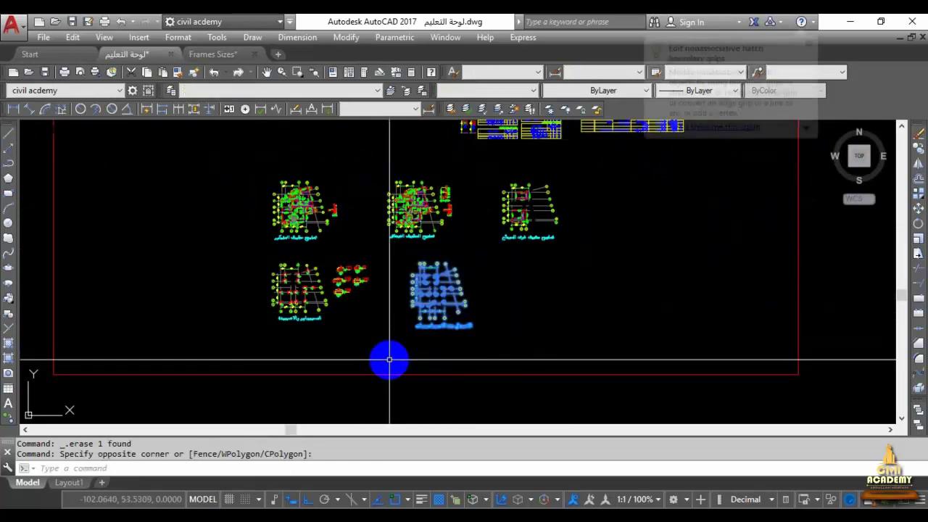
type("m")
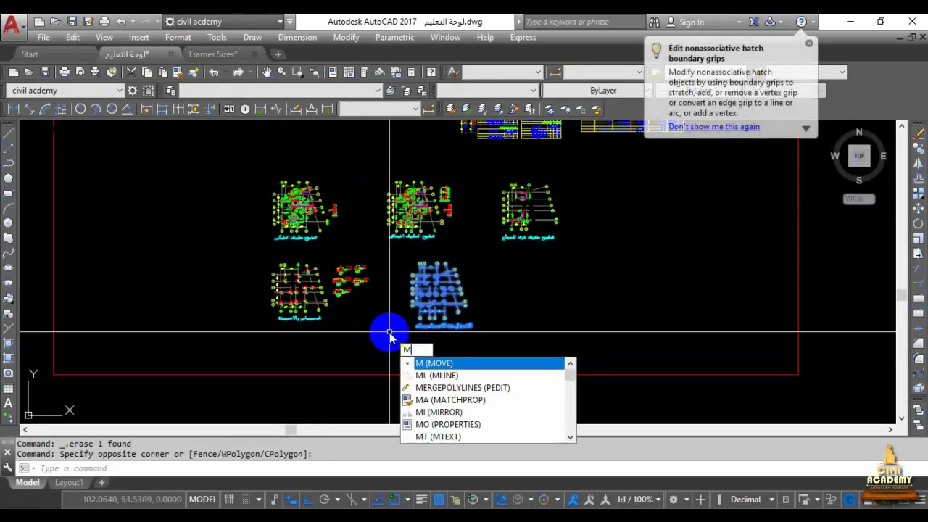
key("Return")
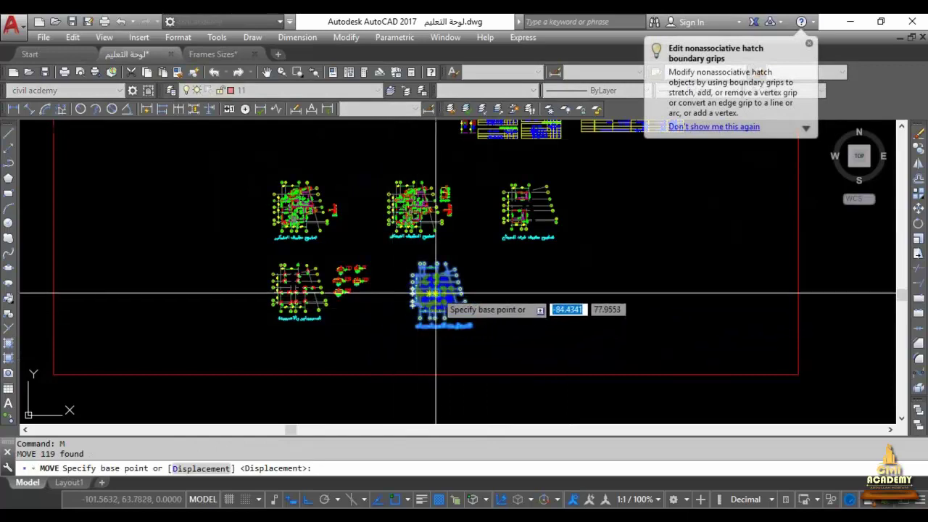
left_click(414, 305)
scroll(363, 265, "down", 1)
scroll(366, 275, "down", 4)
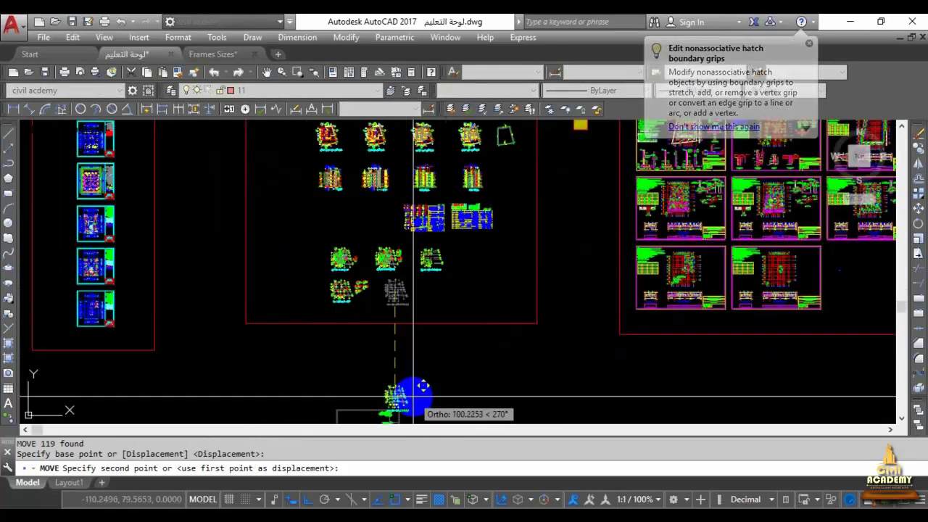
scroll(361, 306, "down", 3)
scroll(362, 371, "up", 3)
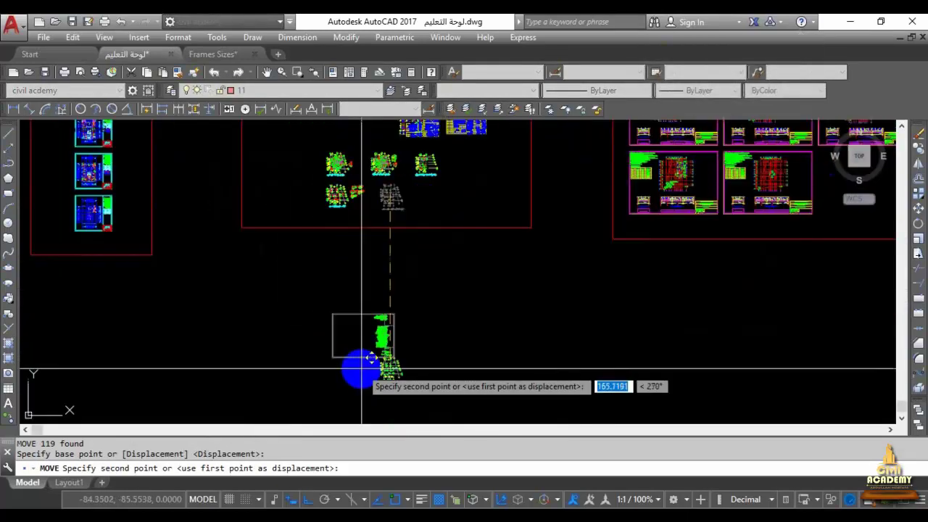
scroll(348, 392, "up", 2)
left_click(308, 499)
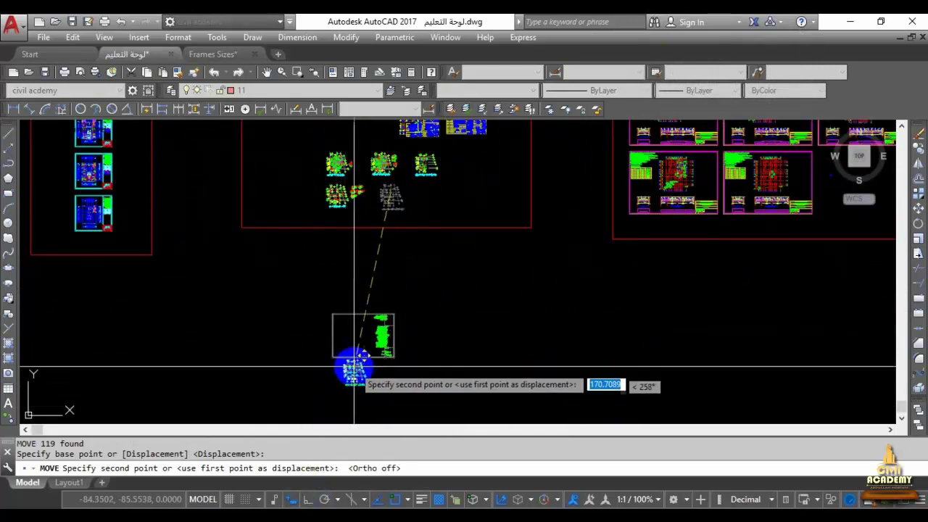
scroll(370, 298, "up", 2)
left_click(338, 294)
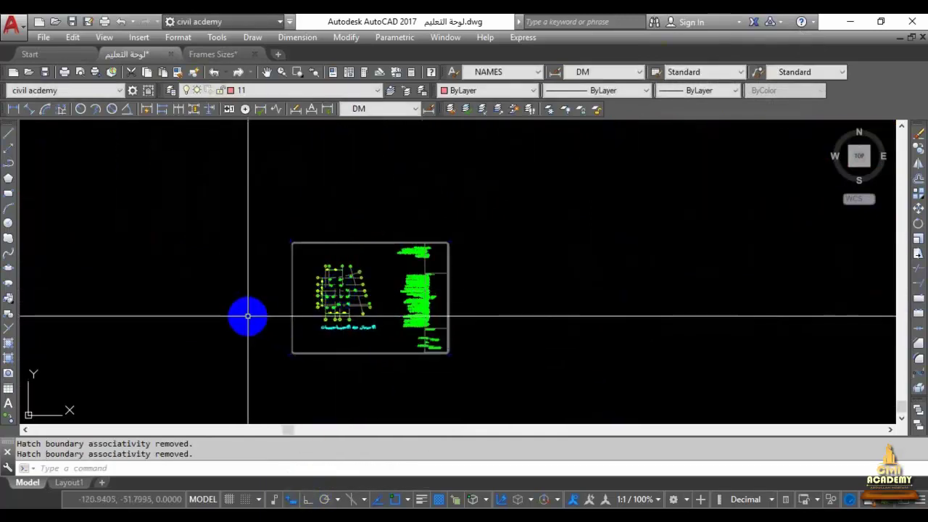
scroll(385, 338, "up", 2)
scroll(385, 335, "up", 2)
scroll(385, 335, "down", 2)
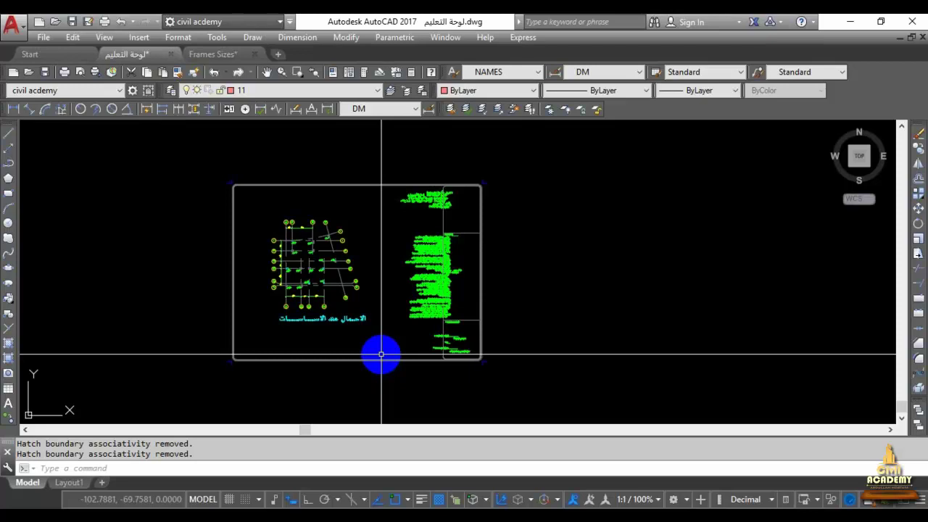
Step: Zoom out to the sheet frames, then in on the foundation-loads plan and its notes column
scroll(243, 251, "down", 4)
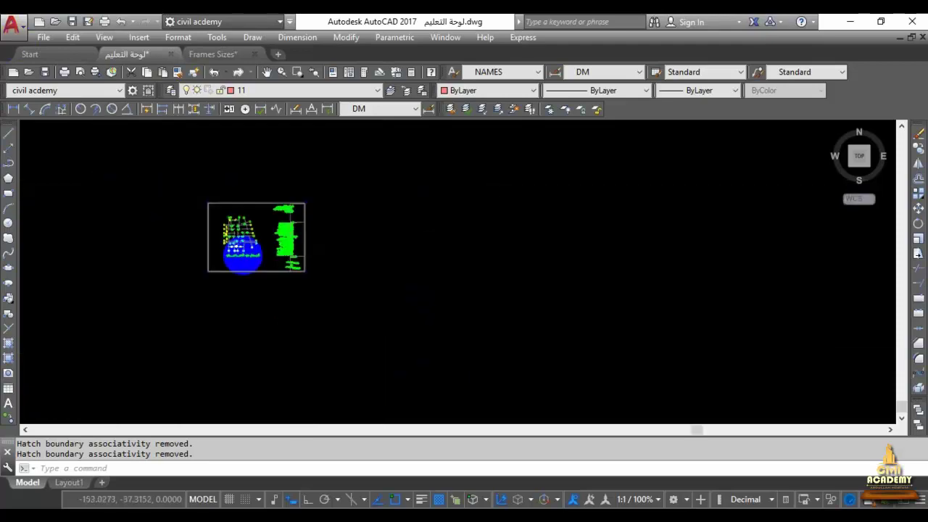
scroll(398, 315, "down", 2)
scroll(393, 270, "down", 4)
scroll(240, 250, "up", 2)
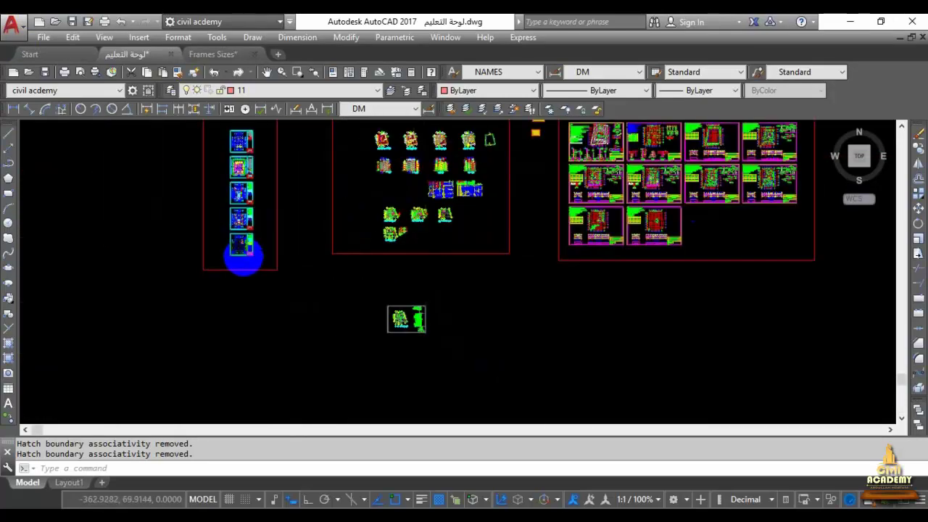
scroll(238, 232, "up", 3)
scroll(234, 199, "up", 3)
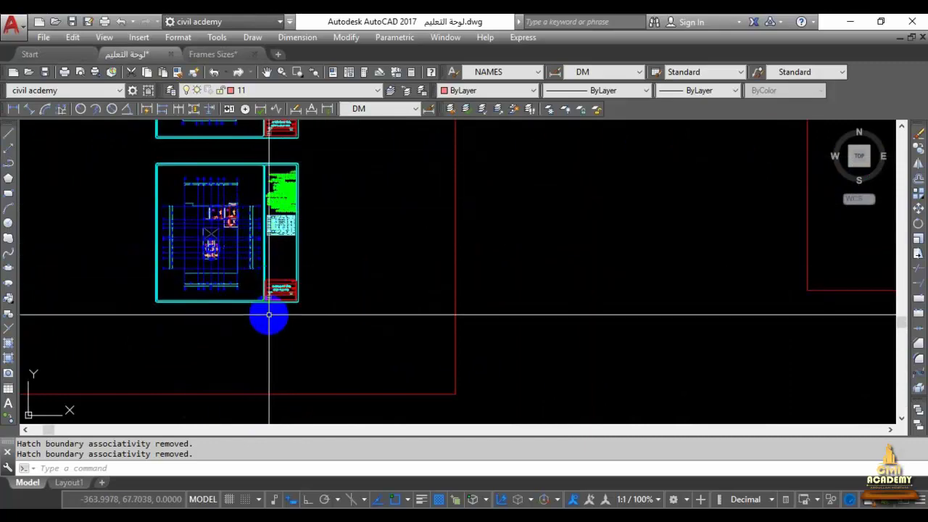
scroll(269, 314, "down", 5)
scroll(388, 279, "down", 3)
scroll(601, 128, "up", 5)
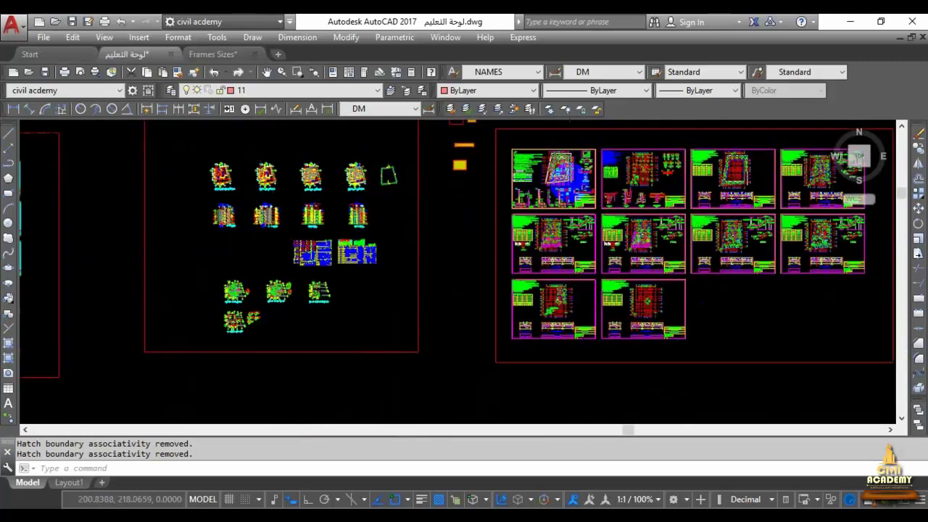
scroll(555, 169, "up", 5)
scroll(491, 120, "up", 2)
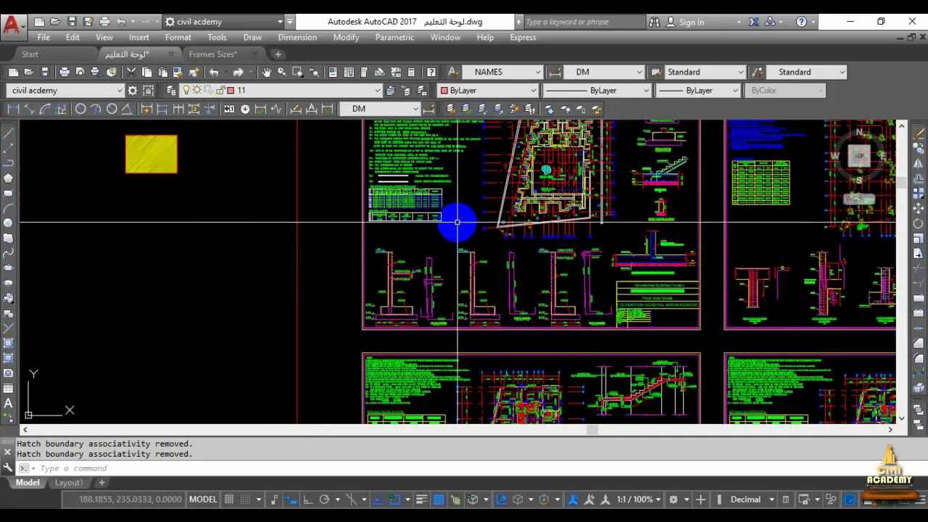
scroll(457, 223, "down", 2)
scroll(464, 240, "down", 5)
scroll(491, 271, "down", 2)
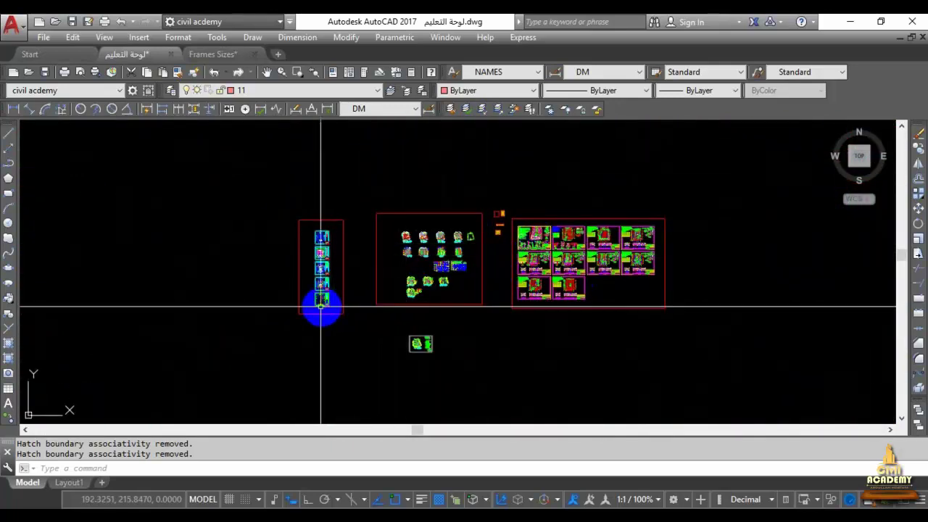
scroll(321, 301, "up", 1)
scroll(326, 275, "up", 4)
scroll(327, 330, "up", 1)
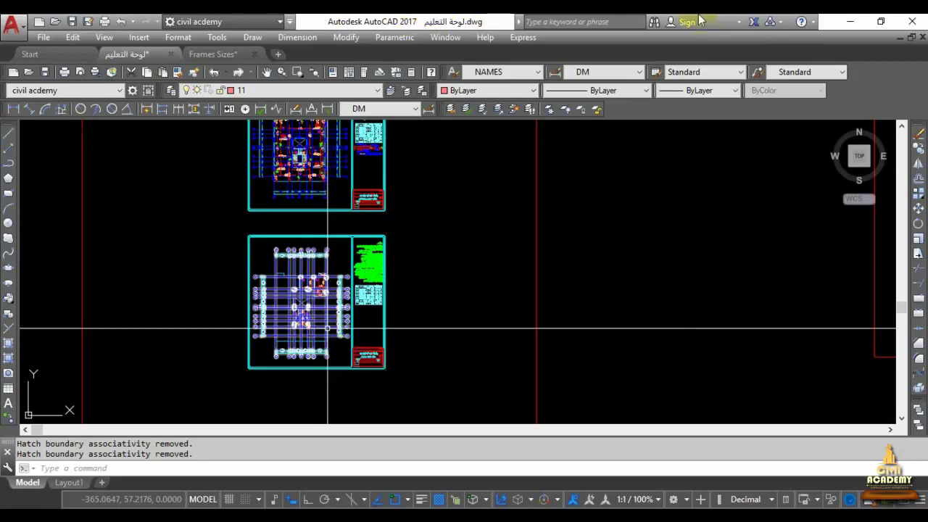
scroll(430, 251, "up", 4)
scroll(370, 217, "up", 3)
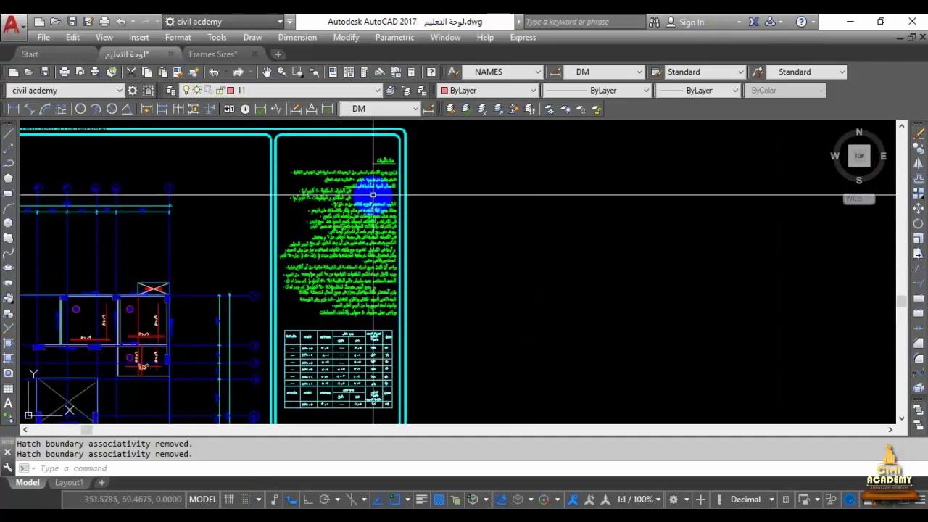
scroll(373, 194, "up", 4)
scroll(373, 195, "down", 2)
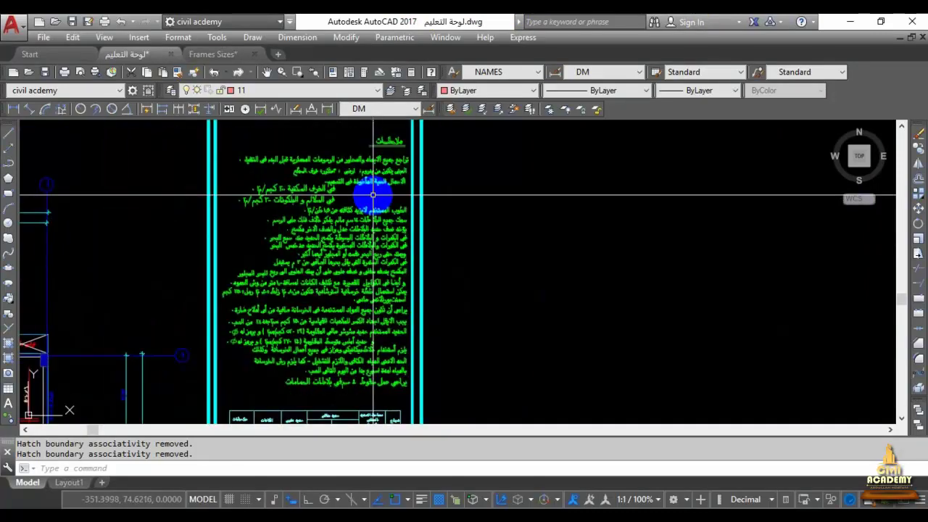
scroll(372, 195, "down", 3)
scroll(392, 314, "down", 2)
scroll(389, 321, "down", 2)
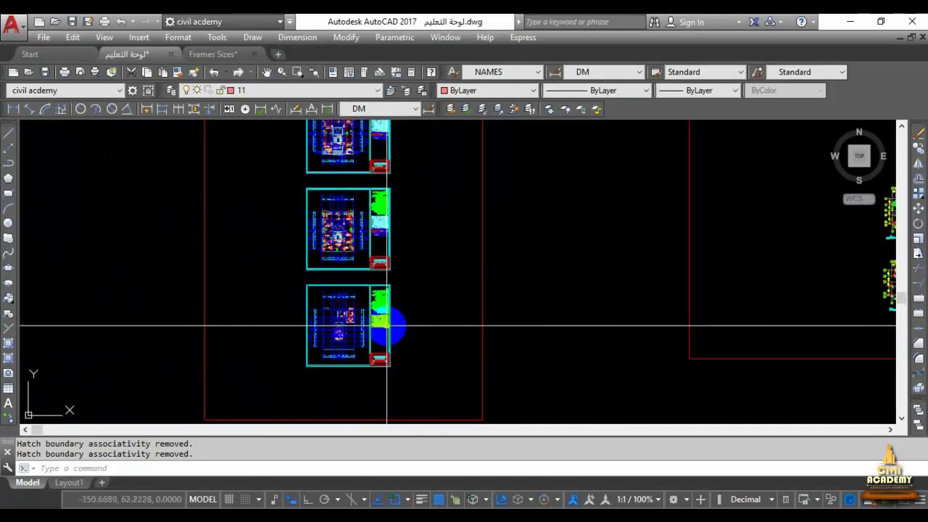
scroll(387, 327, "down", 3)
scroll(381, 243, "up", 3)
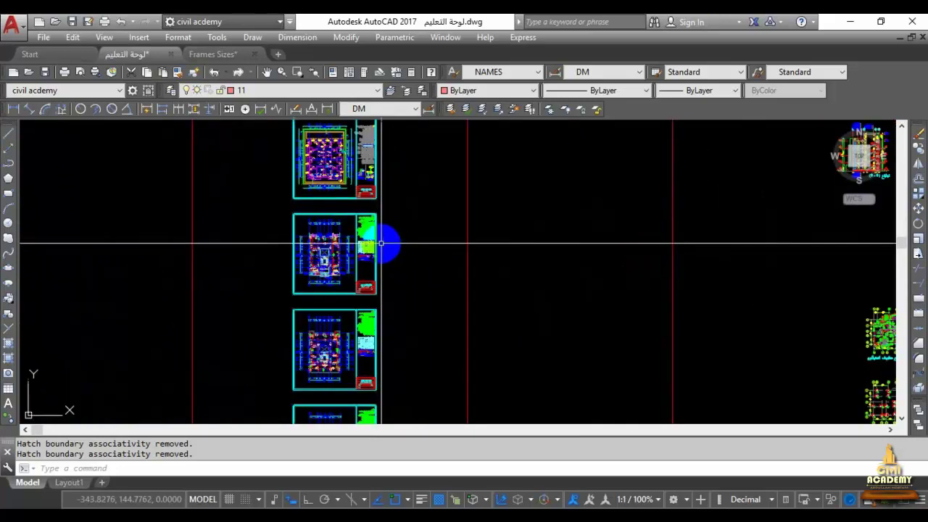
scroll(356, 221, "up", 4)
scroll(359, 247, "down", 4)
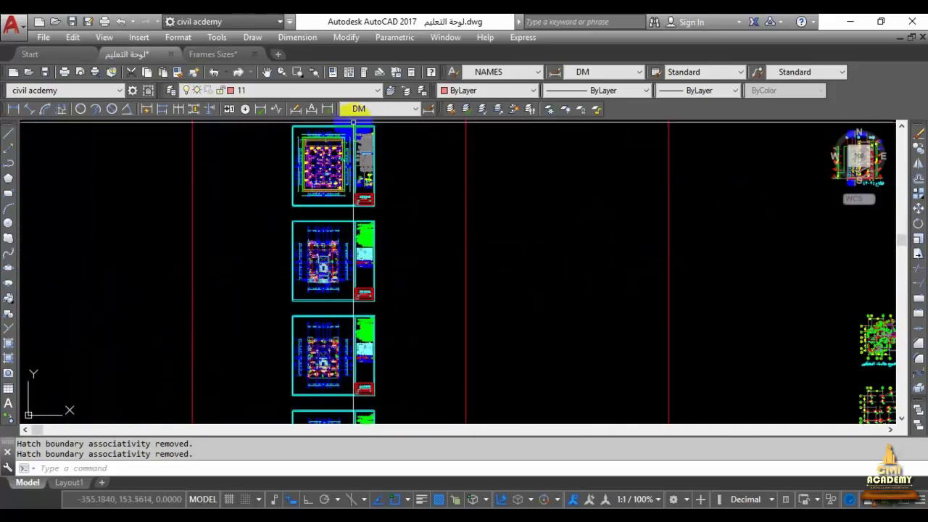
scroll(353, 121, "up", 4)
scroll(297, 239, "up", 2)
scroll(290, 242, "down", 2)
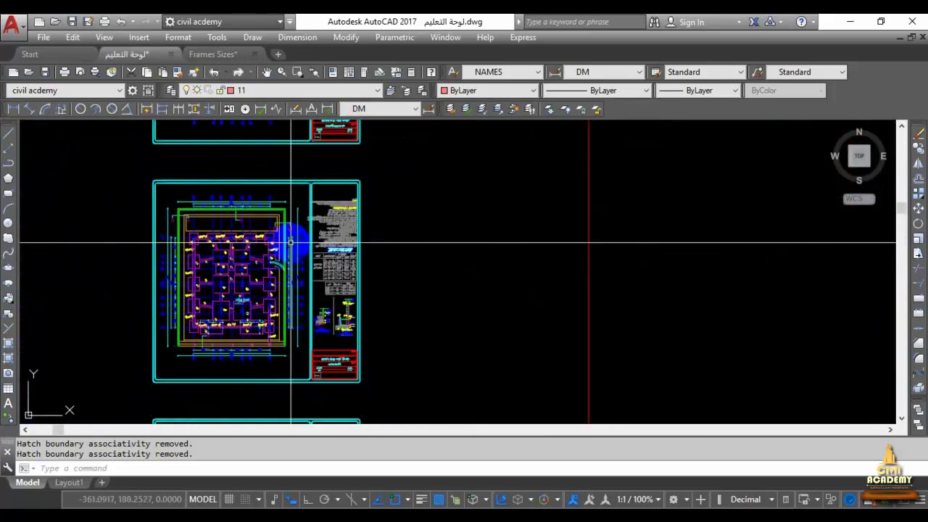
scroll(326, 230, "up", 4)
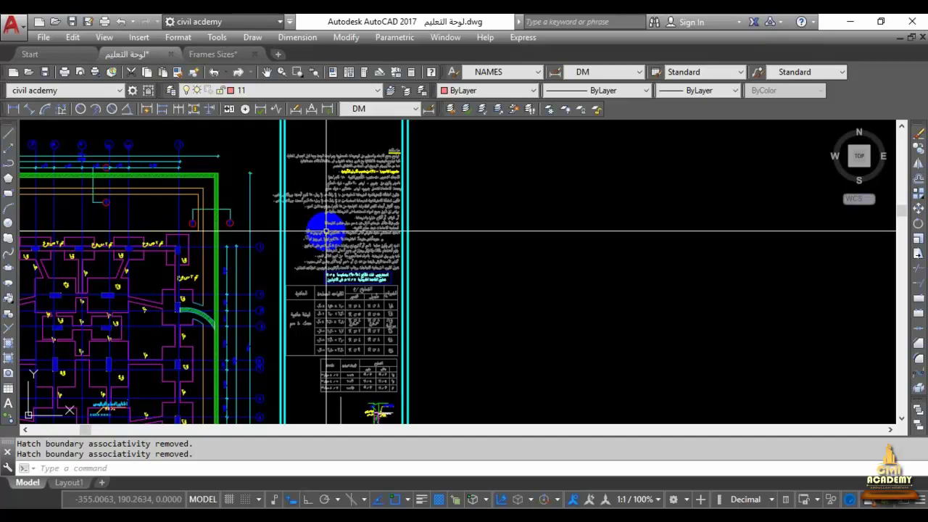
Step: Zoom in on the Arabic general notes describing the floors and foundation design
scroll(384, 159, "up", 10)
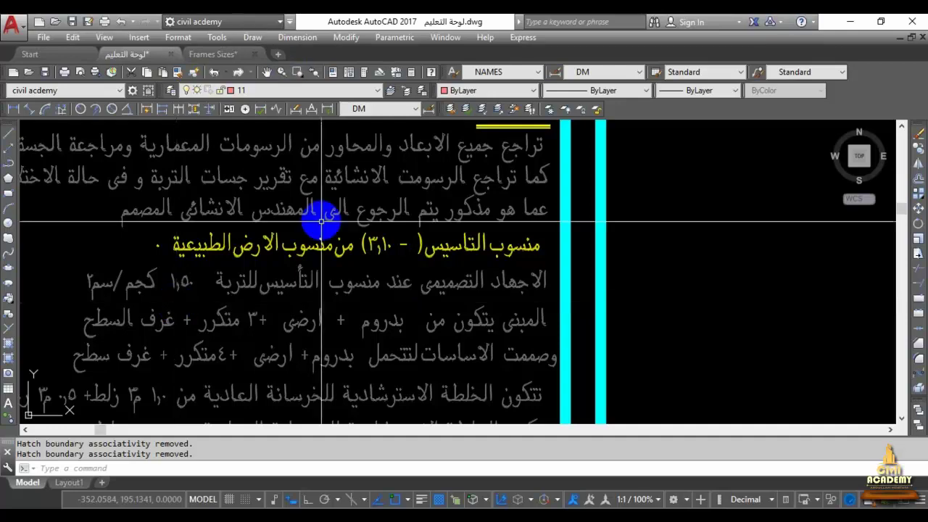
Step: Zoom to the title block showing الاساسات, sheet number (٢) and the project location
scroll(333, 214, "down", 5)
scroll(357, 219, "down", 3)
scroll(322, 398, "up", 8)
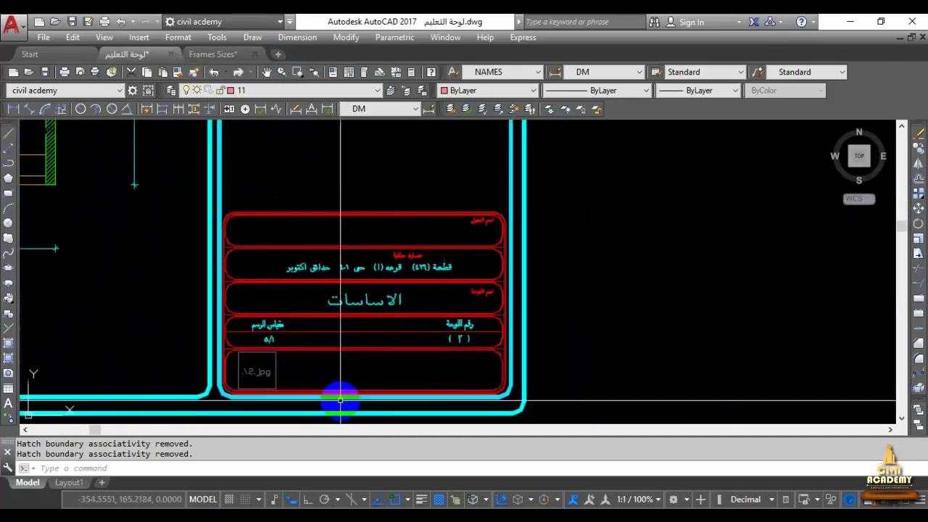
scroll(473, 249, "up", 4)
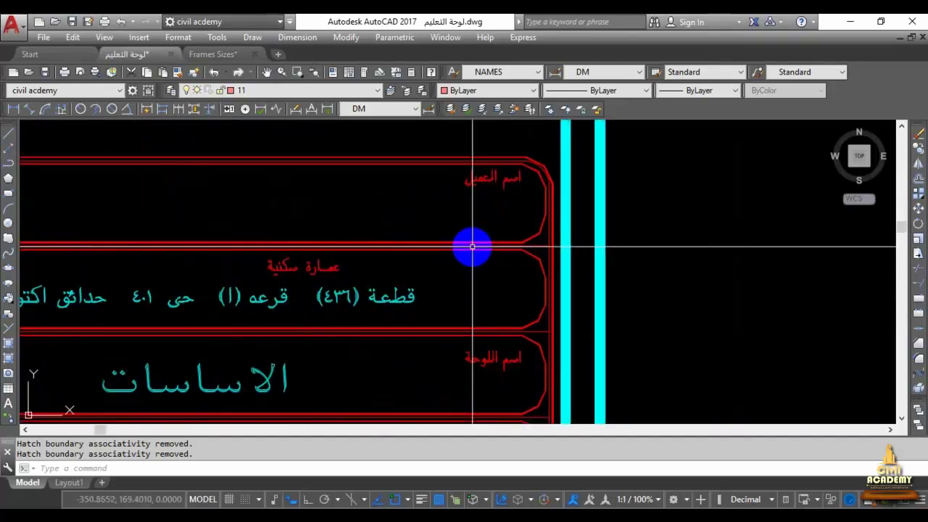
scroll(315, 209, "down", 4)
scroll(322, 210, "up", 2)
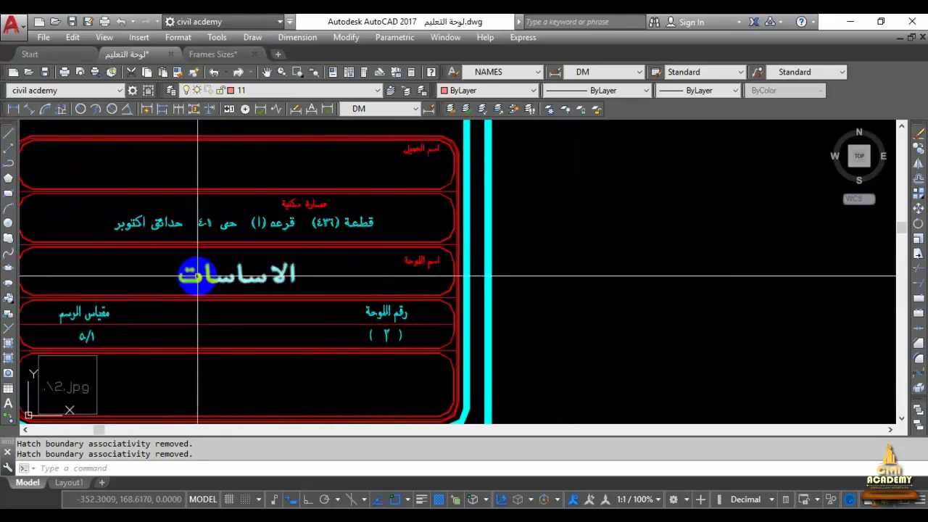
scroll(218, 298, "down", 2)
scroll(176, 291, "down", 2)
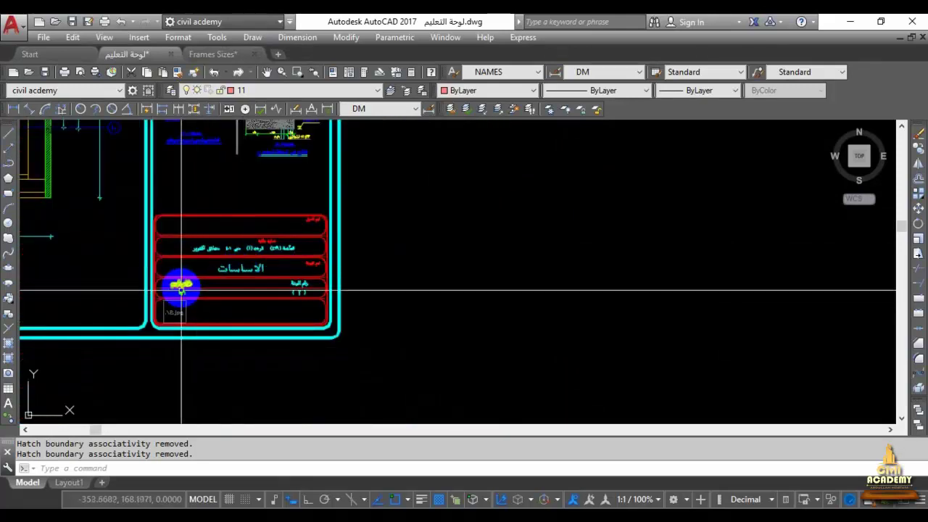
scroll(176, 290, "up", 2)
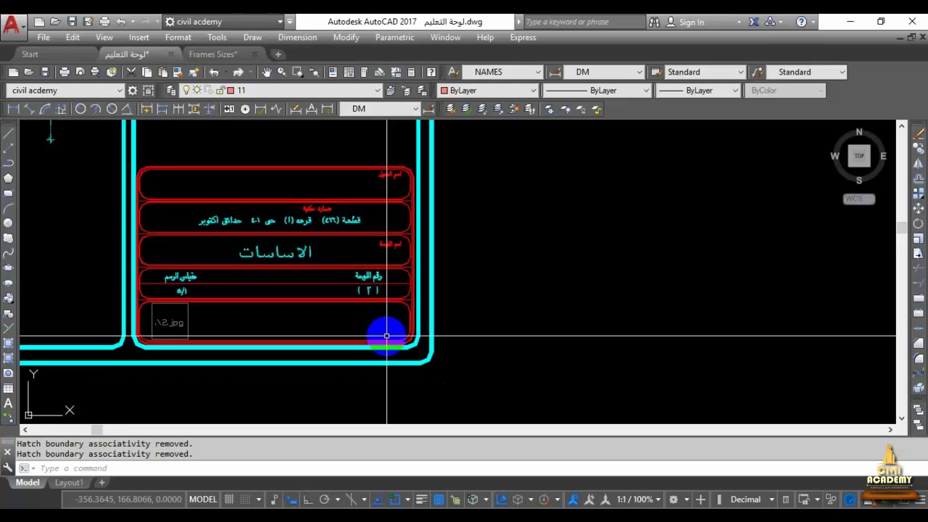
Step: Navigate to NEW Concrete Design Diploma 2019 > pdf > الكود المصري and select the concrete code PDF
left_click(850, 21)
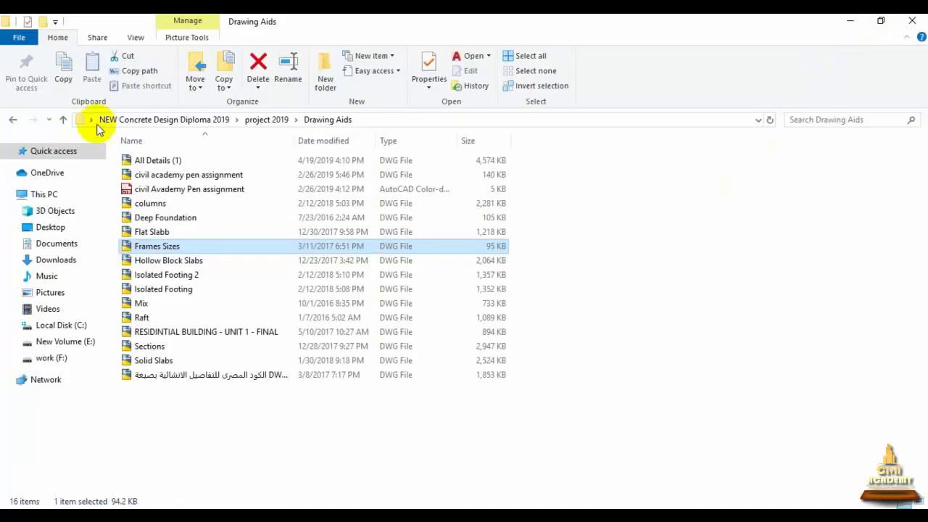
left_click(63, 122)
left_click(63, 121)
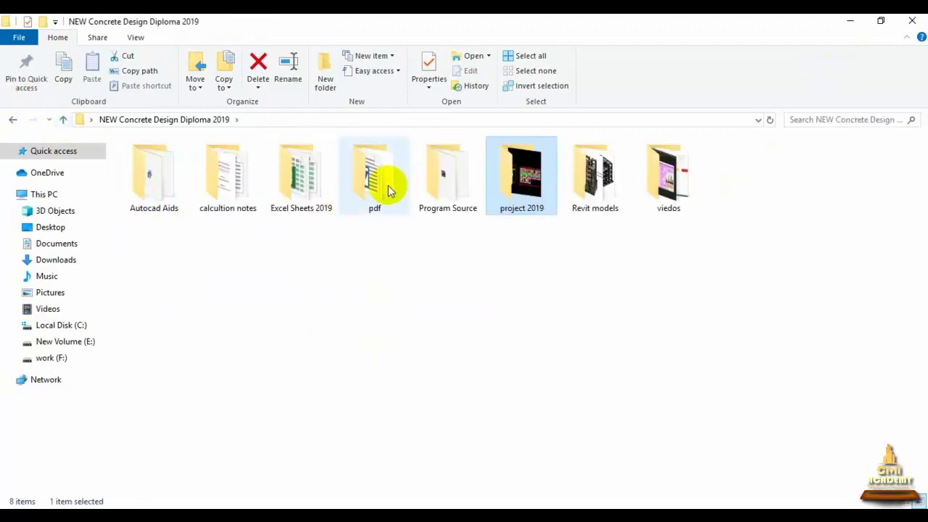
double_click(392, 187)
double_click(202, 164)
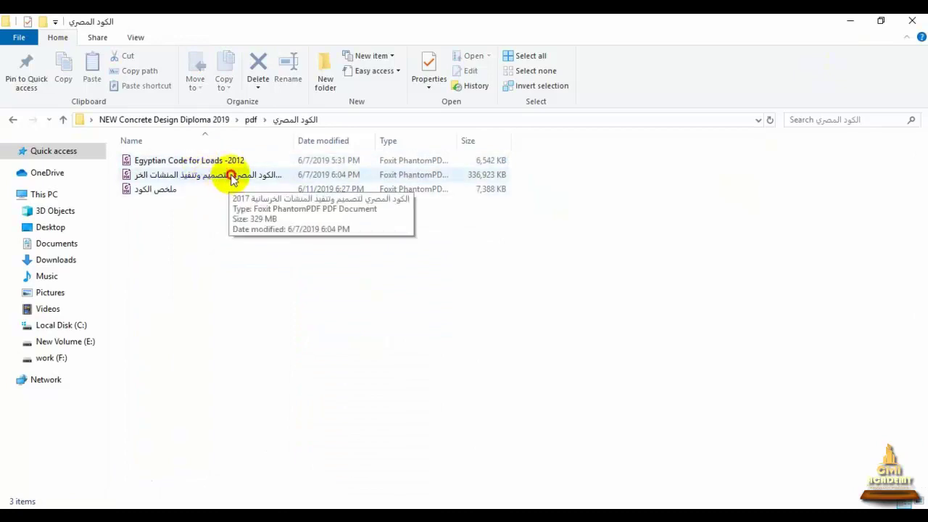
left_click(231, 176)
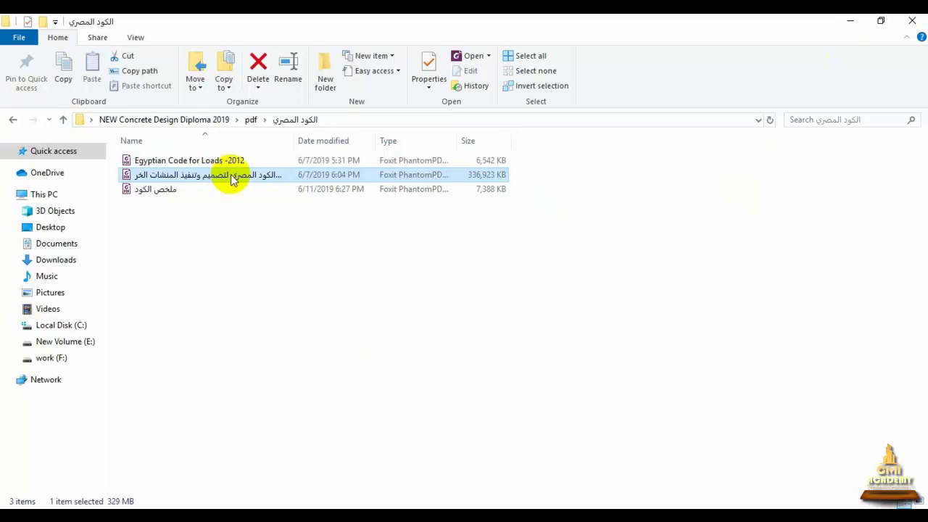
Step: Open ملخص الكود.pdf and scroll to page 6's Drawing Standards list of A0–A4 sizes
double_click(207, 191)
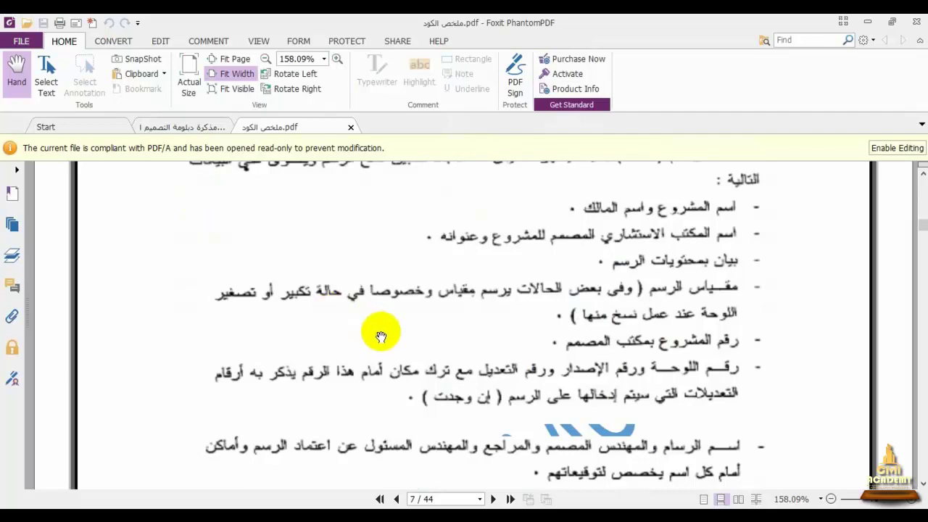
scroll(381, 330, "up", 3)
scroll(385, 330, "up", 3)
scroll(386, 330, "up", 3)
scroll(386, 331, "up", 3)
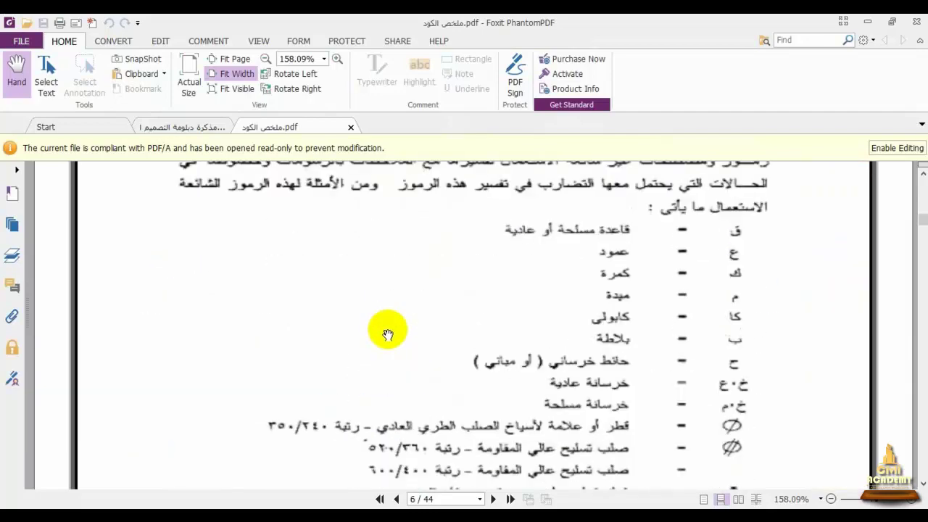
scroll(388, 335, "up", 3)
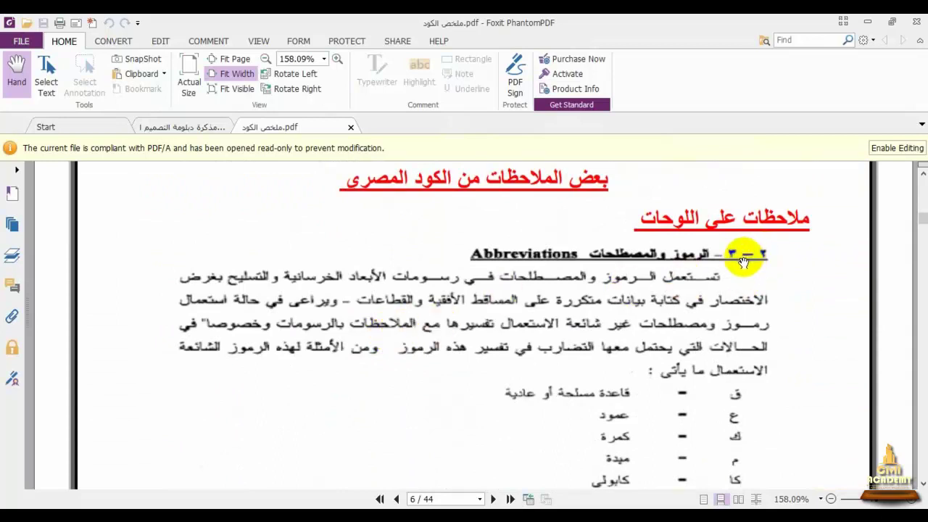
scroll(740, 266, "down", 3)
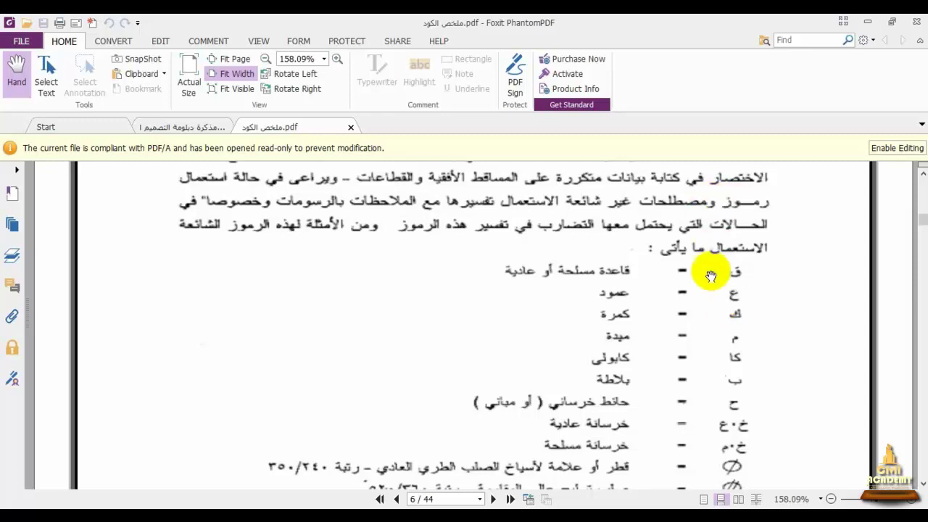
scroll(707, 300, "down", 3)
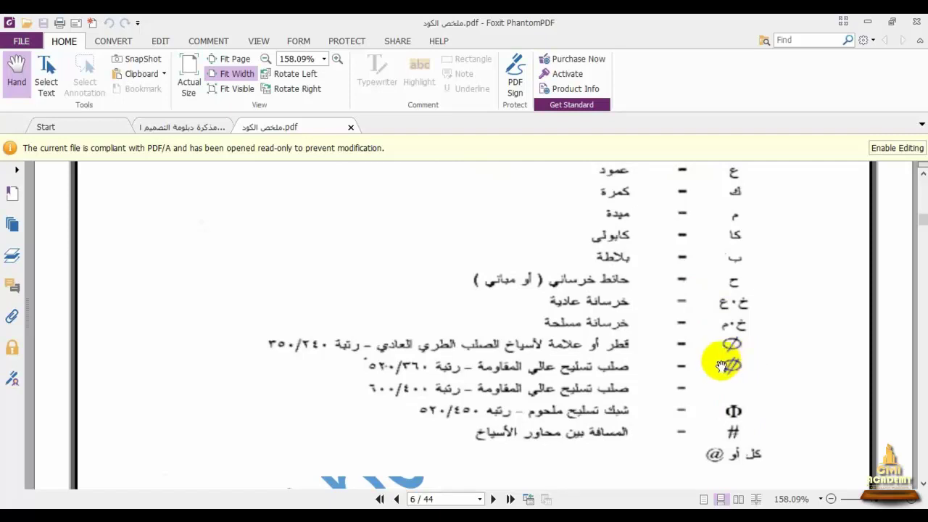
scroll(723, 359, "down", 1)
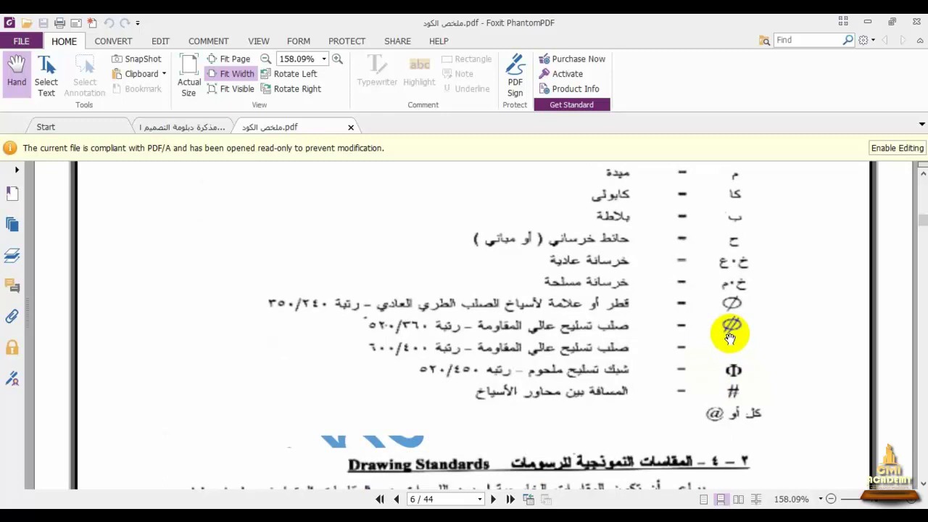
scroll(729, 379, "down", 2)
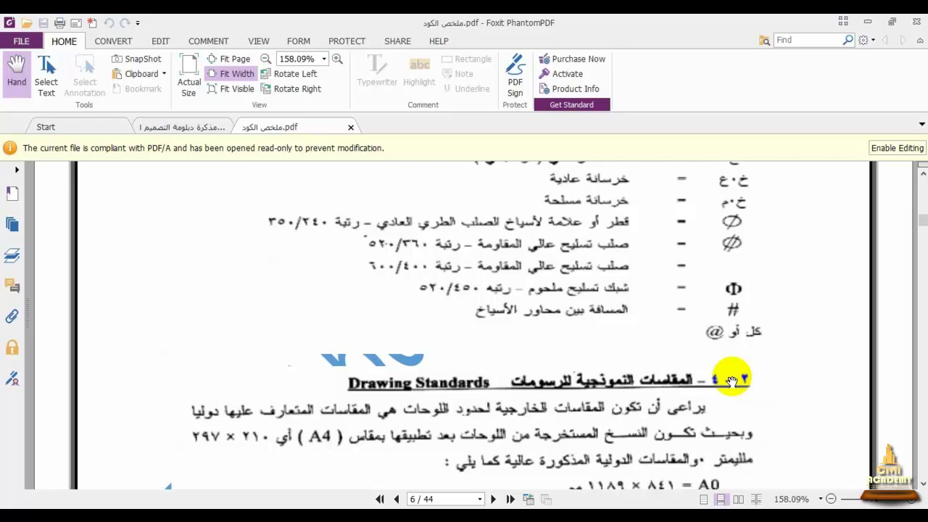
scroll(426, 377, "down", 3)
scroll(426, 377, "down", 6)
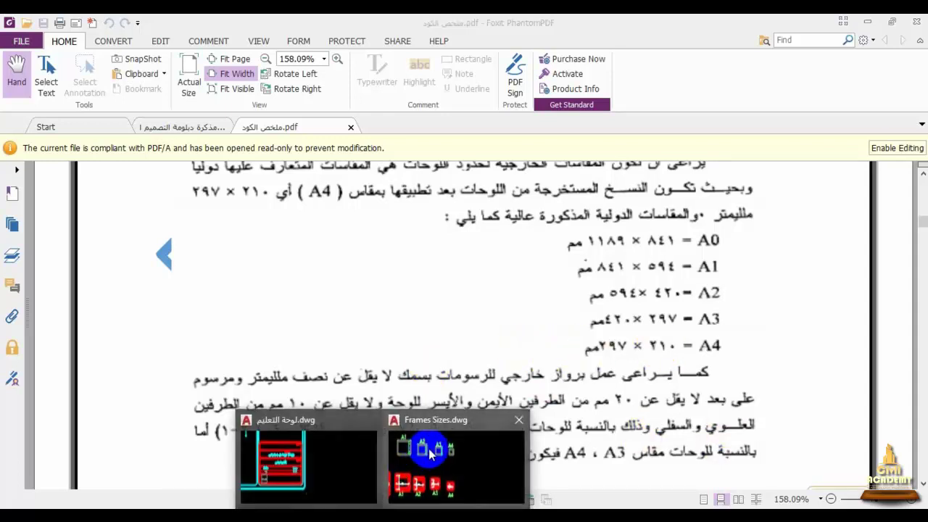
left_click(443, 464)
scroll(313, 341, "up", 3)
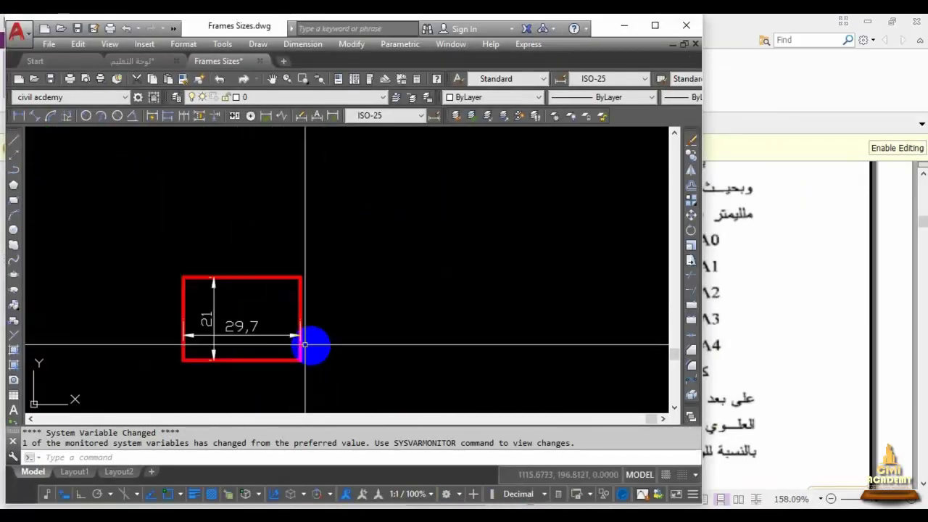
scroll(203, 336, "up", 3)
scroll(187, 288, "up", 1)
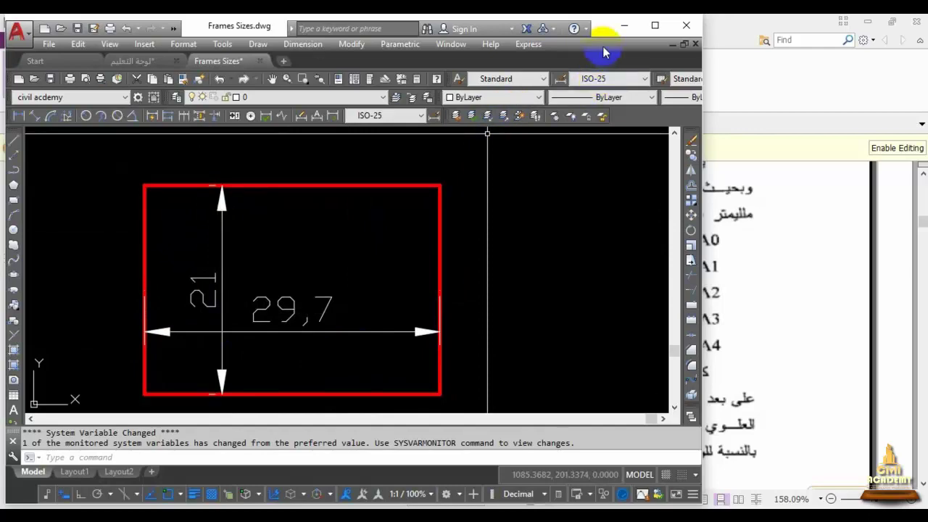
Step: Hide the drawing and scroll the code summary PDF to page 7's Scale section (1:50)
left_click(624, 25)
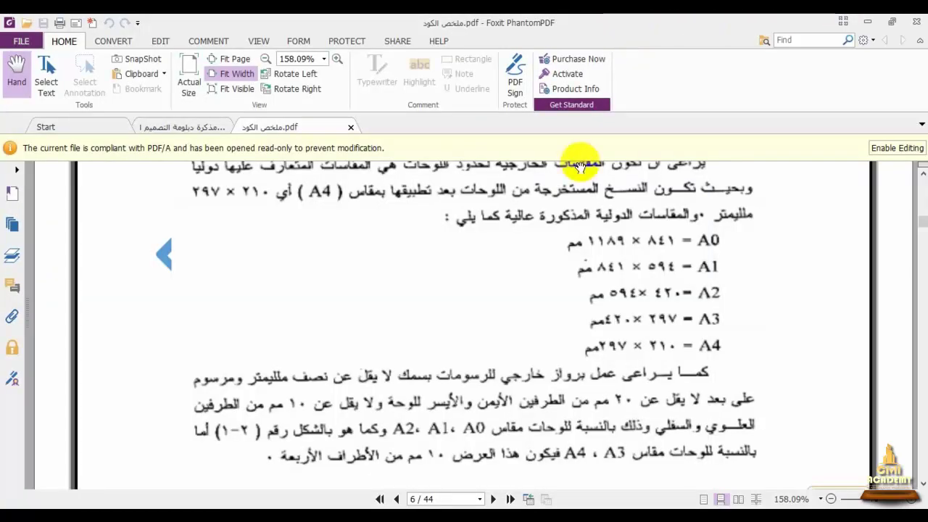
scroll(569, 221, "down", 3)
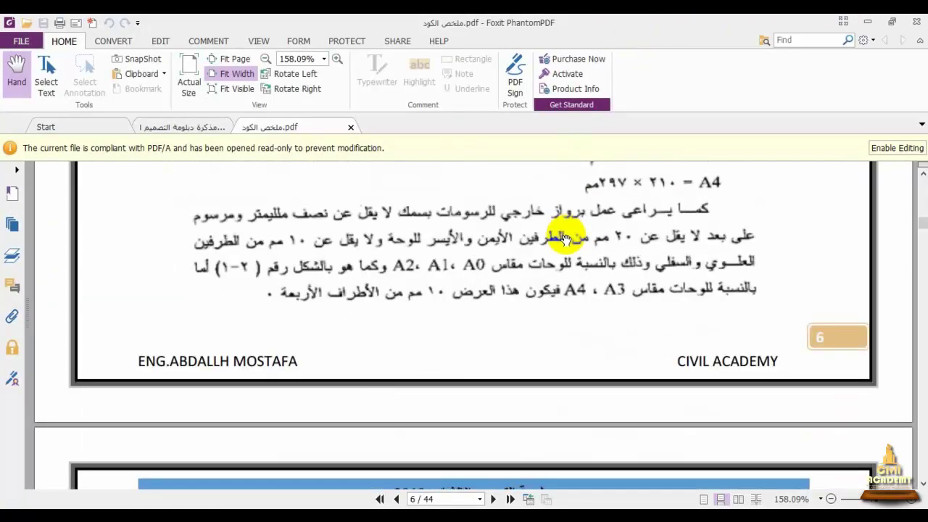
scroll(569, 225, "down", 3)
scroll(568, 239, "down", 2)
scroll(565, 232, "down", 2)
scroll(569, 243, "up", 2)
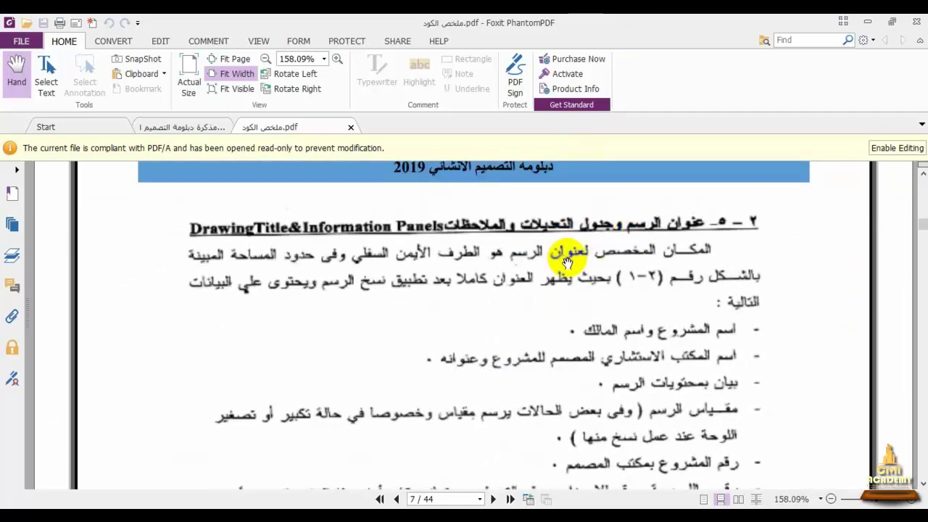
scroll(565, 261, "down", 3)
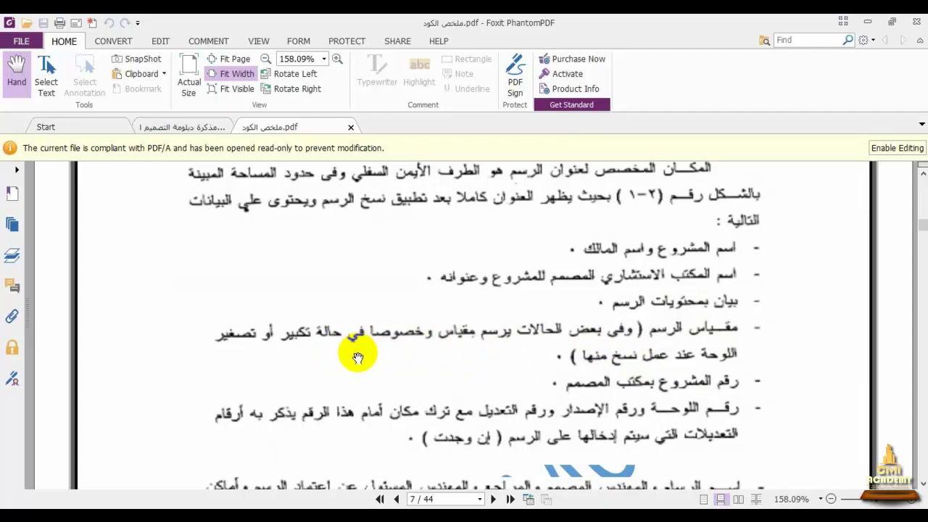
scroll(373, 359, "down", 3)
scroll(384, 363, "down", 2)
scroll(384, 364, "down", 3)
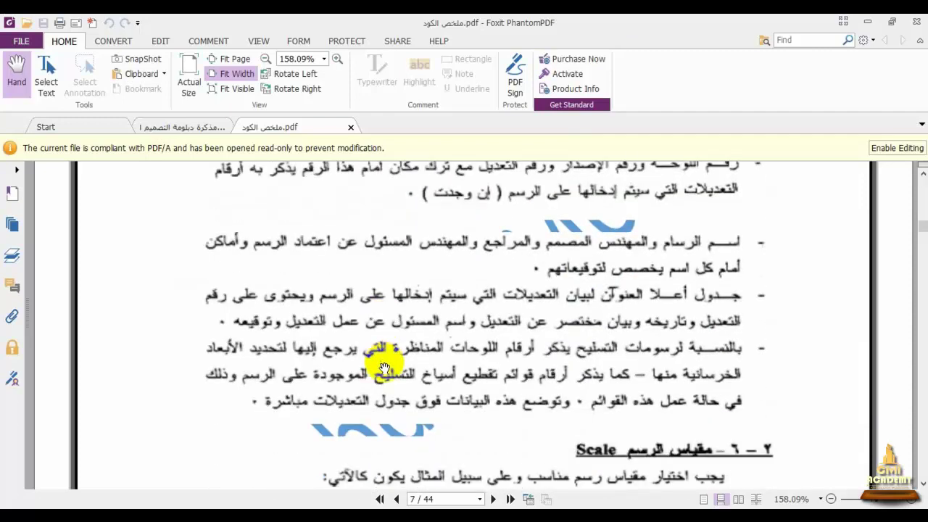
scroll(382, 370, "down", 5)
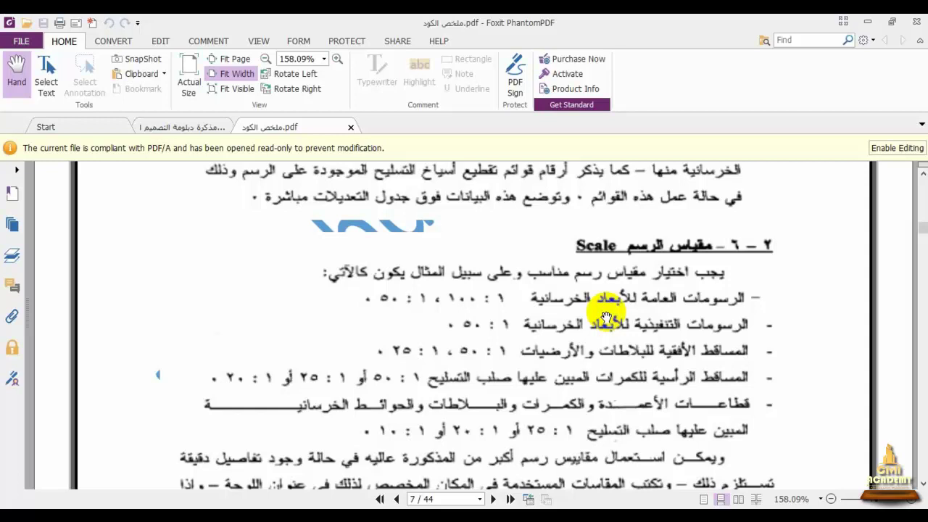
Step: Show the مذكرة دبلومة التصميم notes at page 30 on Tender, Shop, Coordination and As built drawings
left_click(188, 127)
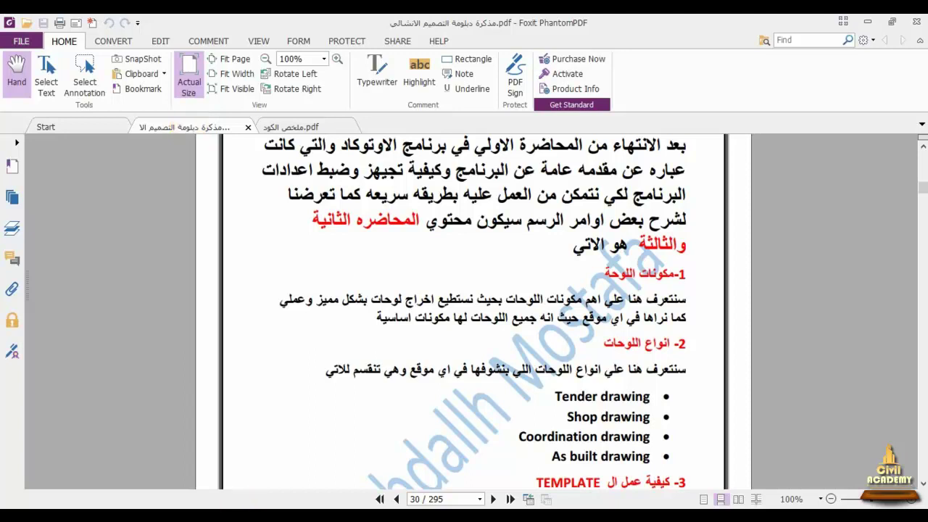
Step: Bring up Frames Sizes.dwg, then zoom out and back in on the A2 and A3 frames' title strips
left_click(393, 448)
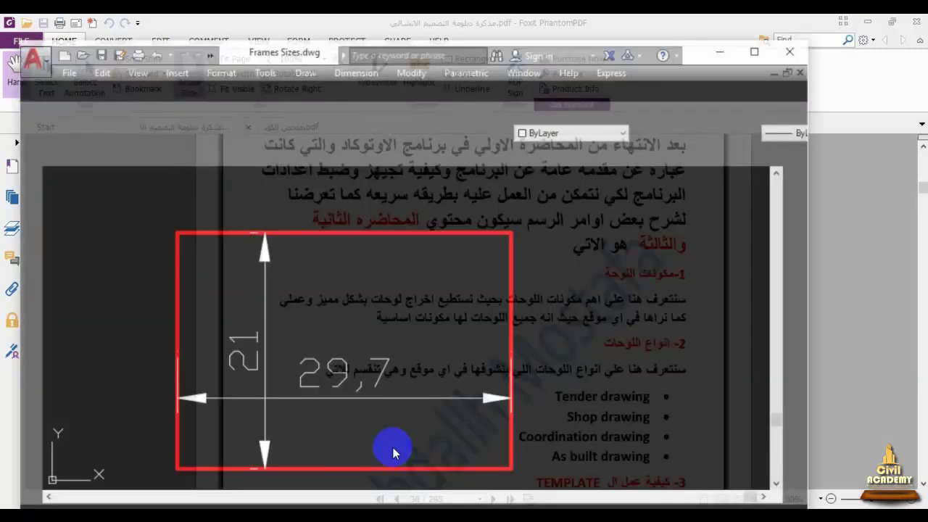
scroll(309, 288, "down", 6)
scroll(324, 282, "down", 2)
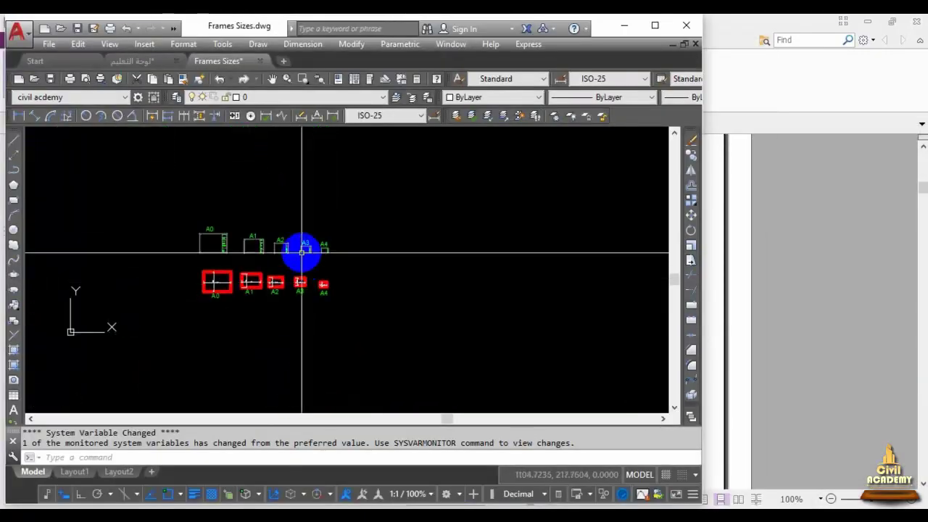
scroll(302, 251, "up", 2)
scroll(284, 248, "up", 6)
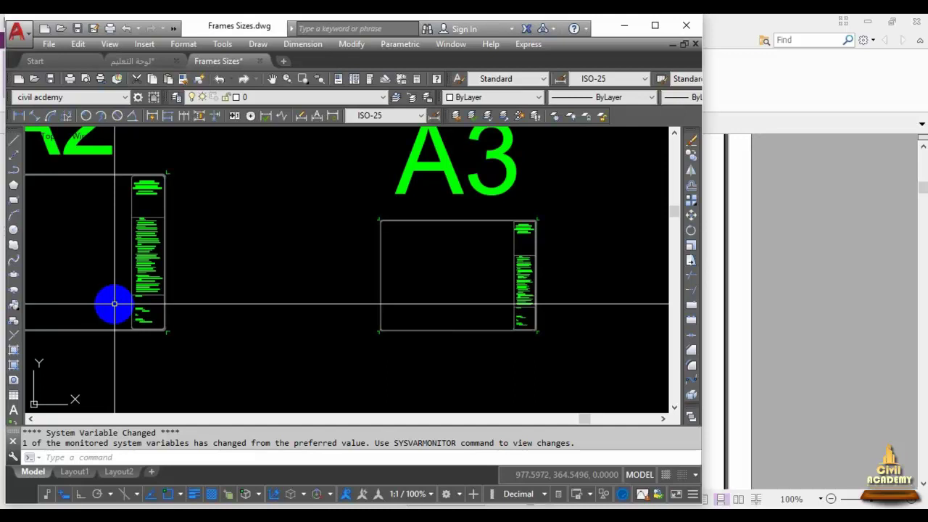
Step: Switch to the لوحة التعليم drawing and zoom around its foundation plan
left_click(148, 61)
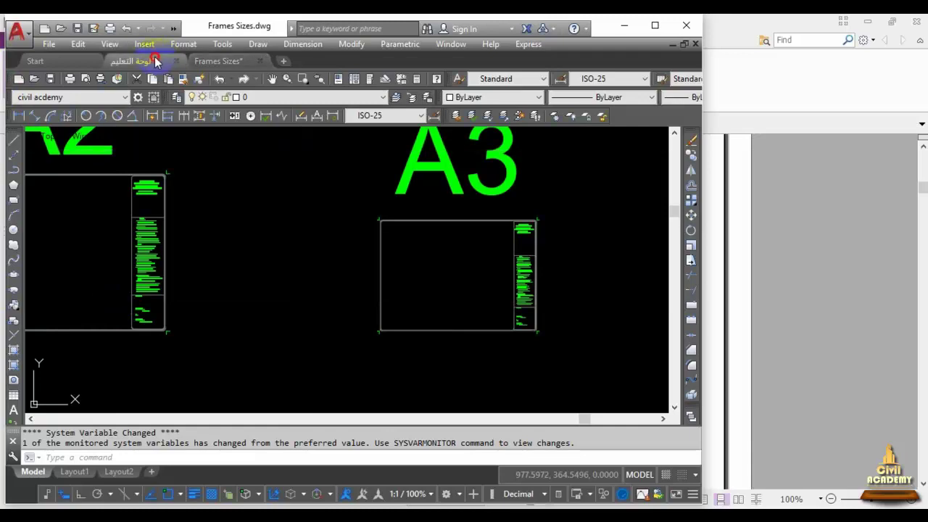
scroll(424, 210, "down", 5)
scroll(414, 211, "down", 2)
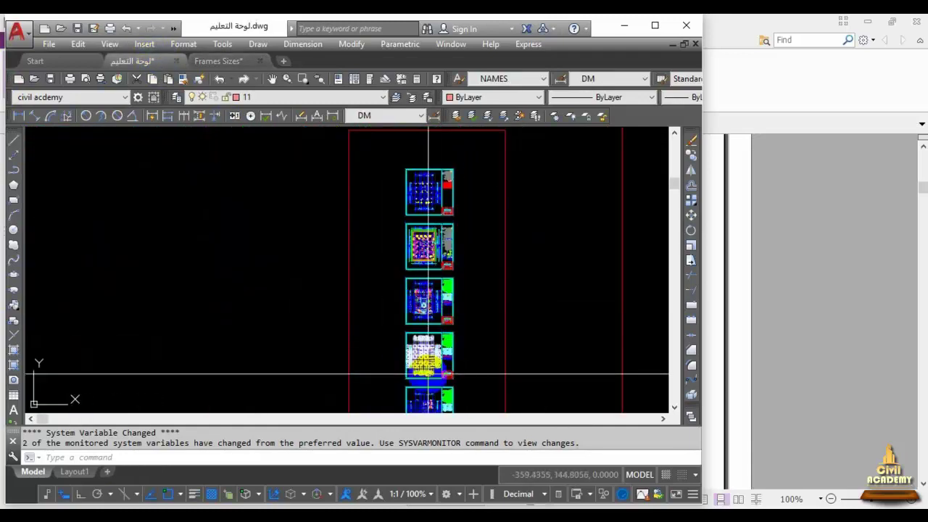
scroll(414, 211, "up", 5)
scroll(369, 197, "up", 2)
scroll(373, 218, "up", 3)
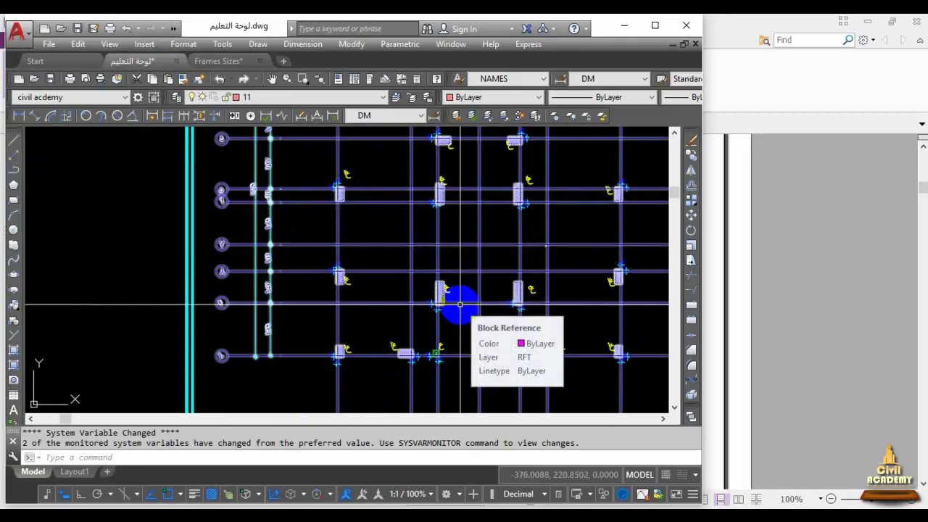
scroll(461, 304, "up", 4)
scroll(461, 308, "down", 6)
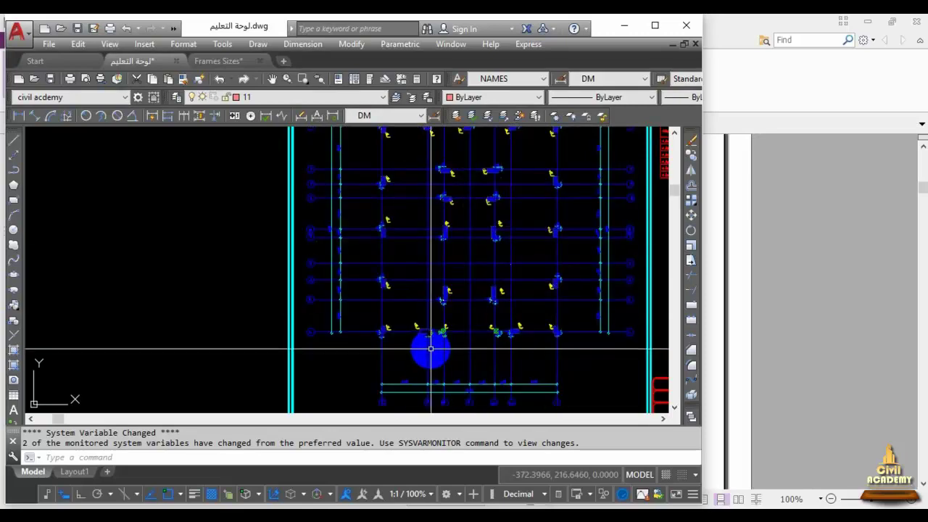
Step: Zoom in over the Arabic notes column and red load table beside the plan
scroll(385, 346, "up", 2)
scroll(373, 323, "up", 3)
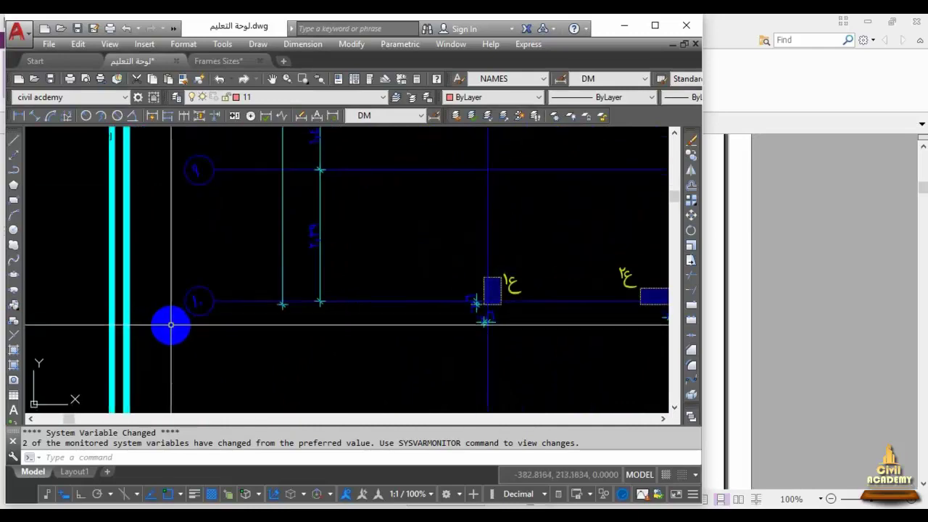
scroll(205, 317, "down", 3)
scroll(294, 371, "down", 1)
scroll(254, 341, "down", 4)
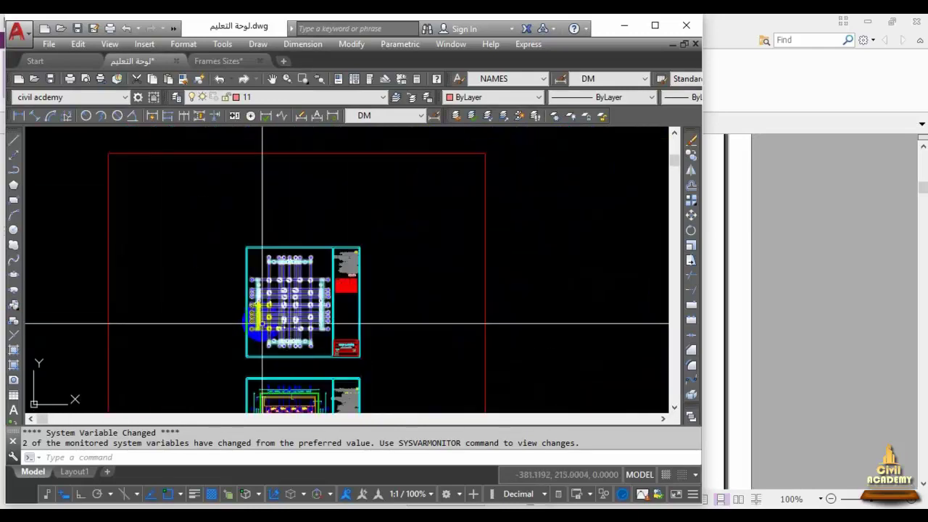
scroll(264, 333, "up", 3)
scroll(262, 337, "up", 4)
scroll(262, 331, "up", 2)
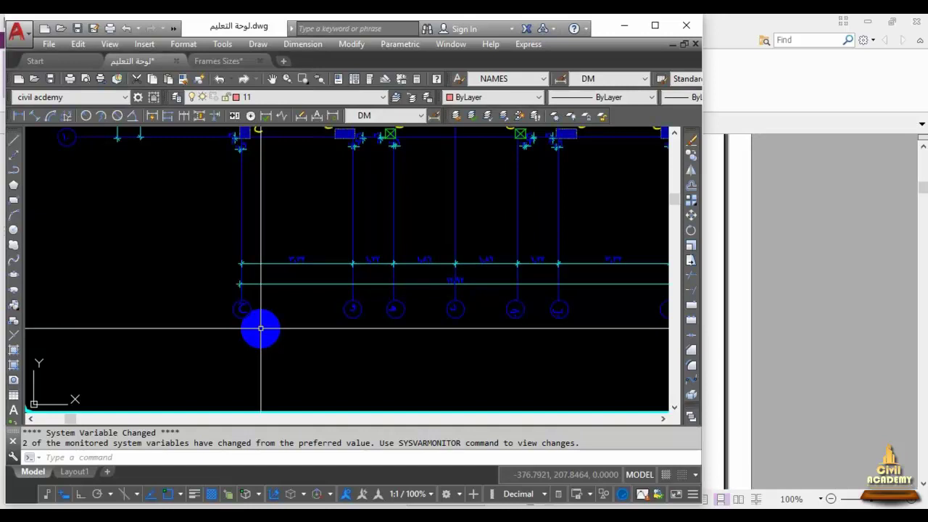
scroll(193, 269, "down", 3)
scroll(253, 269, "down", 2)
scroll(303, 269, "up", 5)
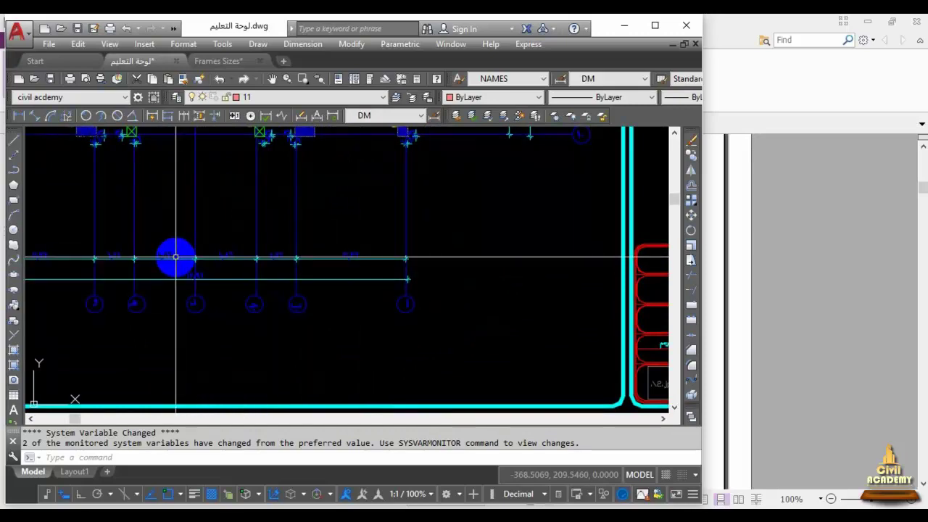
scroll(193, 274, "down", 2)
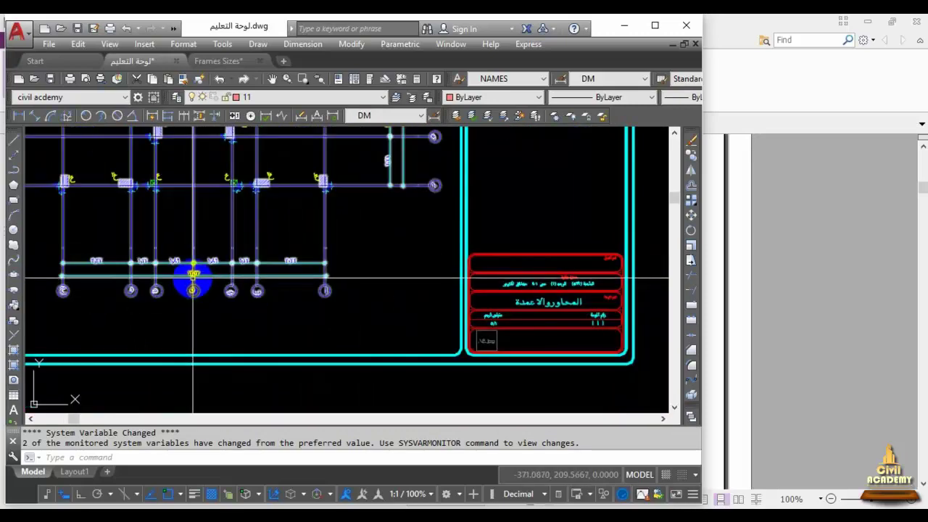
scroll(195, 261, "down", 4)
scroll(204, 246, "up", 2)
scroll(194, 243, "up", 2)
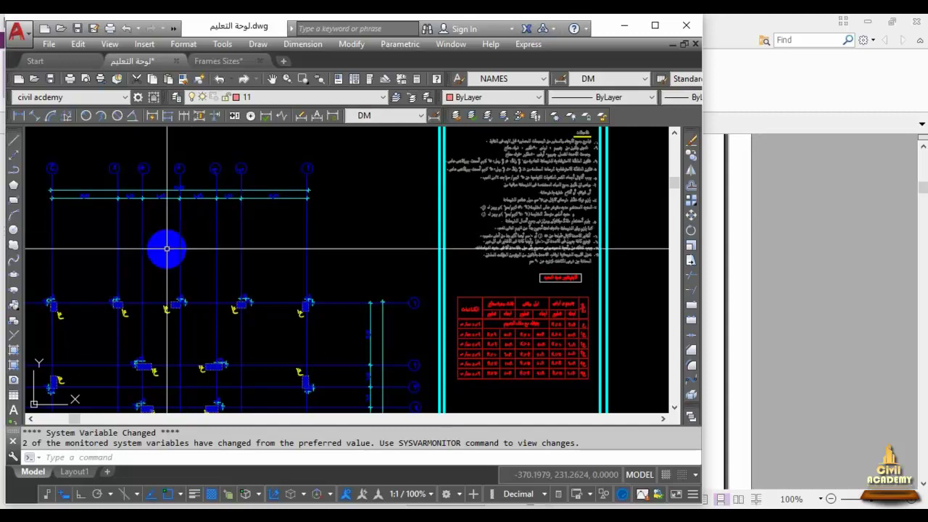
Step: Zoom out to all sheet frames, then center and zoom into the foundation plan's grid
scroll(244, 217, "down", 5)
scroll(244, 222, "down", 3)
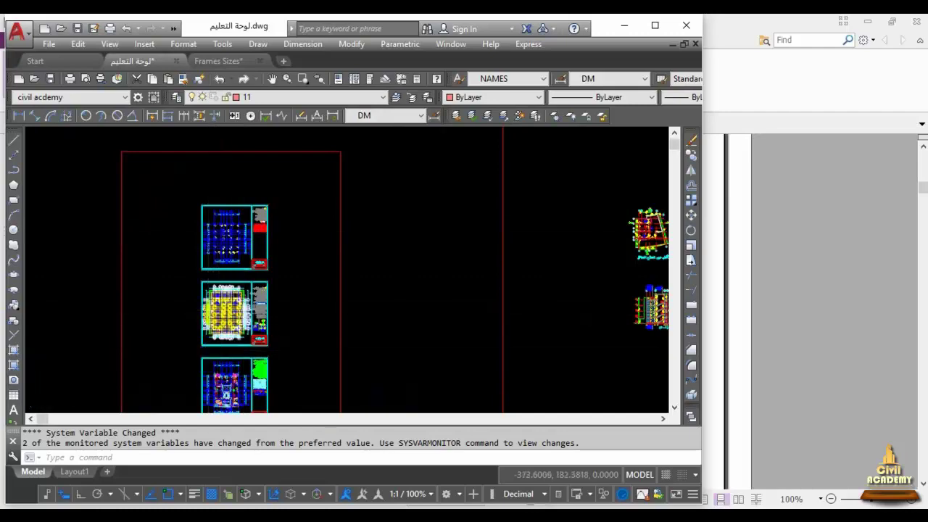
scroll(224, 328, "down", 3)
scroll(215, 341, "up", 5)
scroll(228, 341, "up", 5)
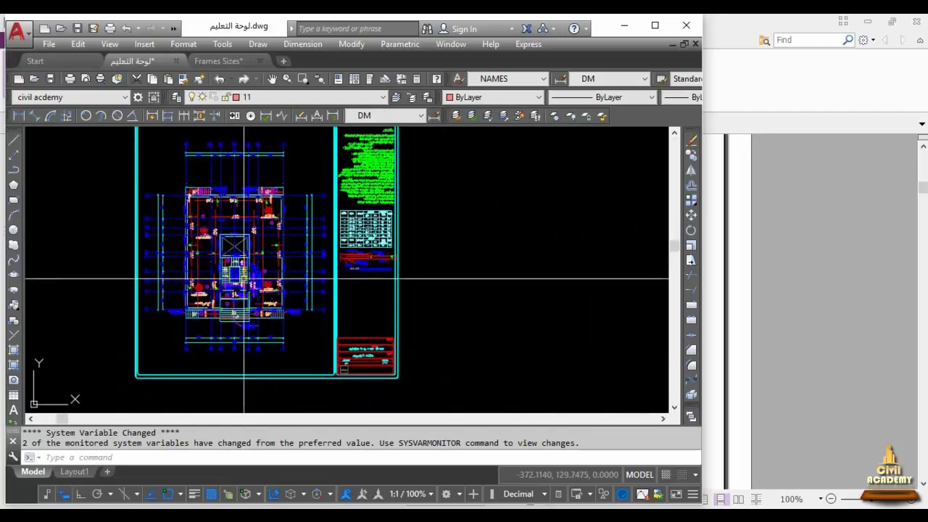
scroll(264, 240, "up", 3)
mouse_move(263, 228)
middle_mouse_down()
mouse_move(356, 284)
mouse_move(388, 342)
middle_mouse_up()
scroll(388, 342, "up", 4)
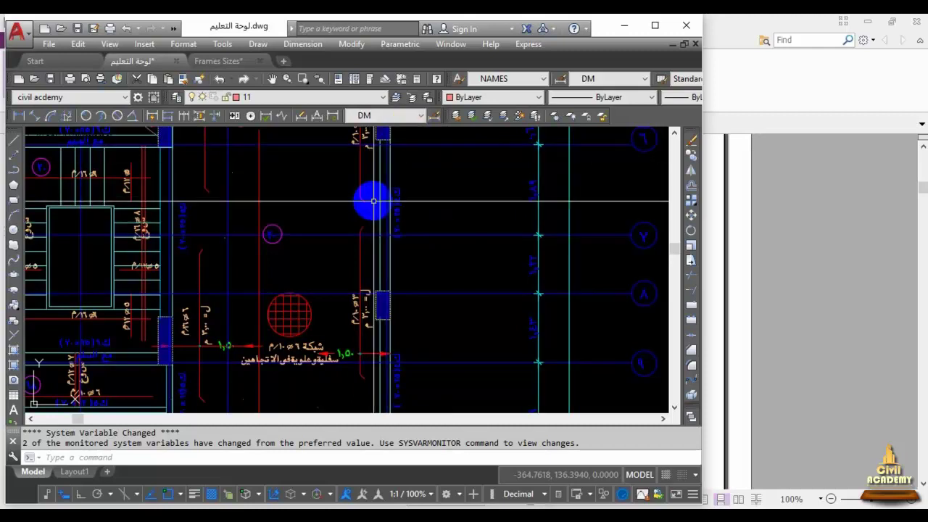
Step: Zoom in on the column's size label and the grid bubble labelled 20
scroll(391, 205, "up", 2)
scroll(477, 209, "up", 2)
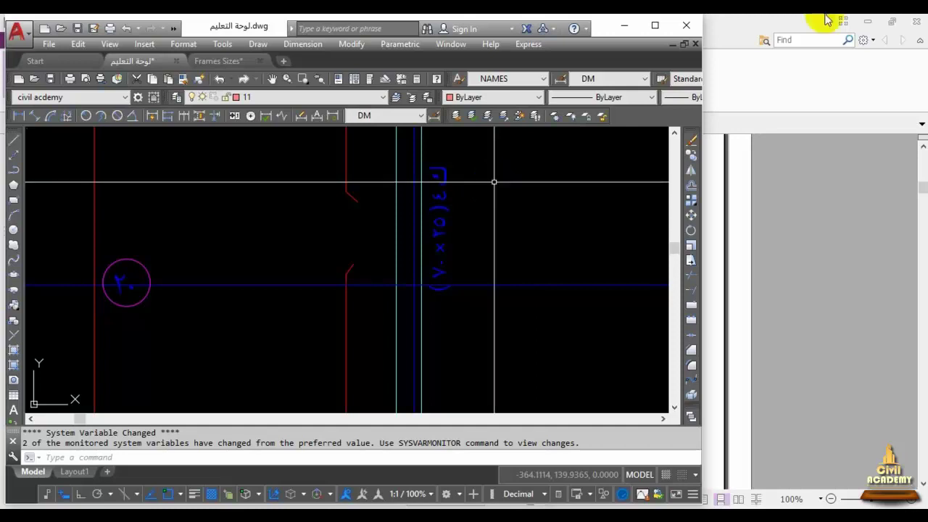
scroll(165, 218, "down", 5)
scroll(166, 218, "up", 2)
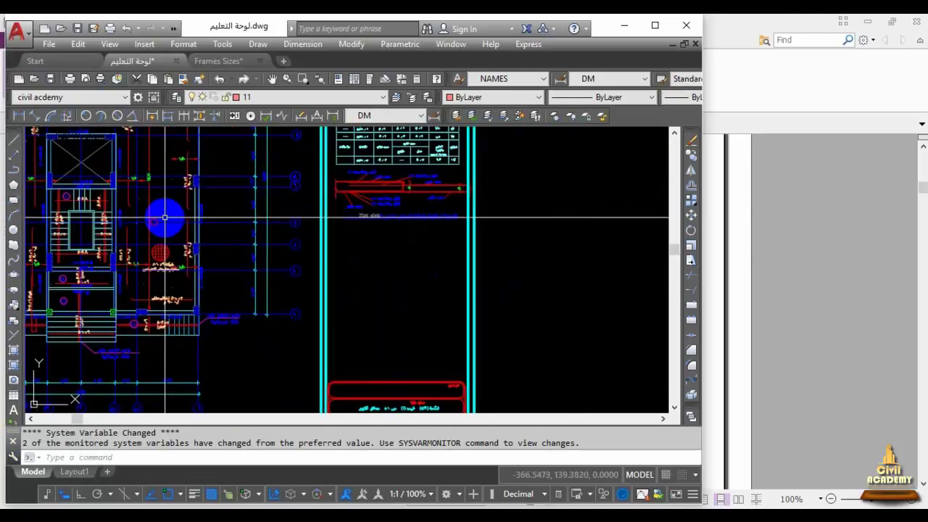
scroll(166, 217, "up", 4)
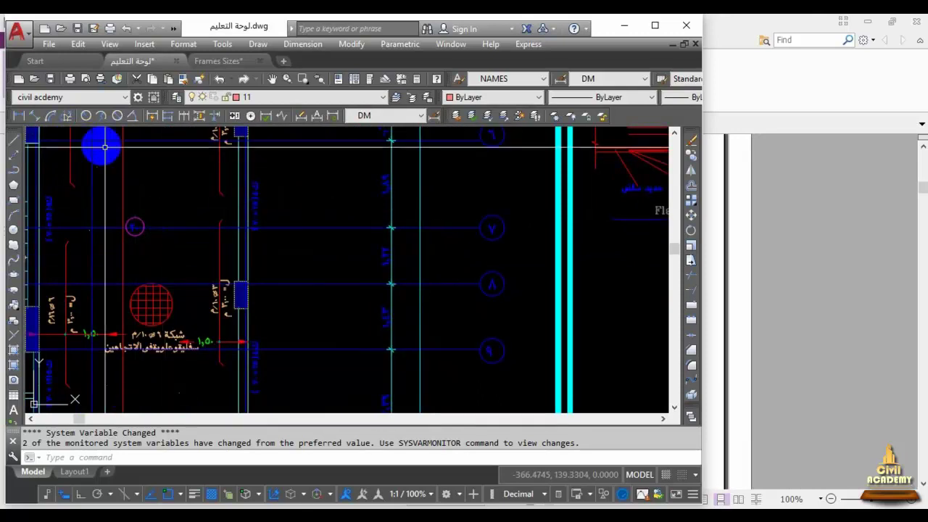
scroll(131, 210, "up", 3)
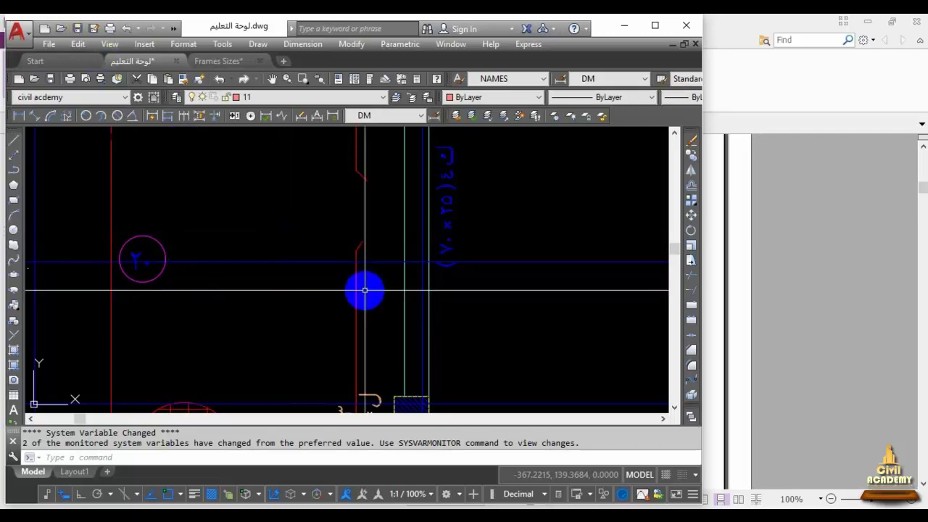
Step: Zoom out to show the full plan with its notes, schedule table and title block
scroll(320, 259, "down", 5)
scroll(320, 259, "down", 5)
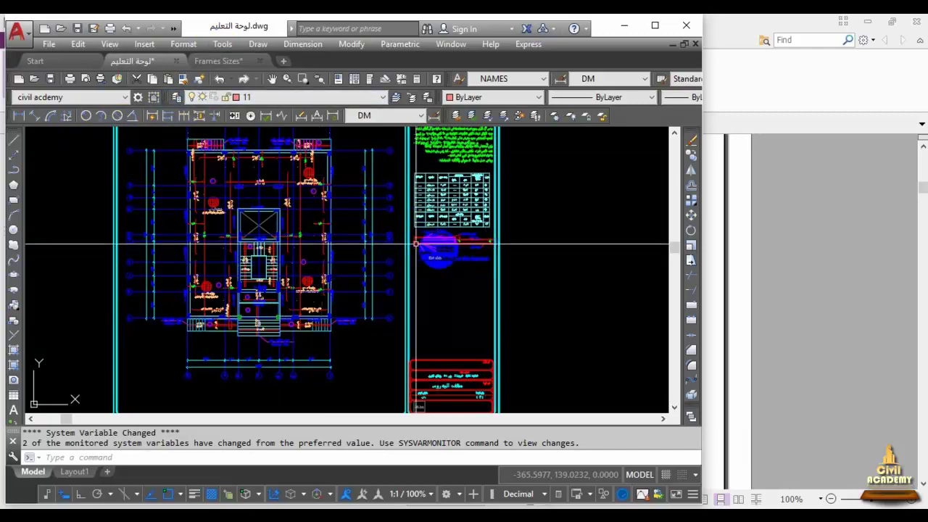
Step: Zoom toward the grid-line crossing with the blue circle and column-size label near the Flat slab detail
scroll(315, 232, "up", 3)
scroll(346, 271, "up", 5)
scroll(341, 275, "up", 2)
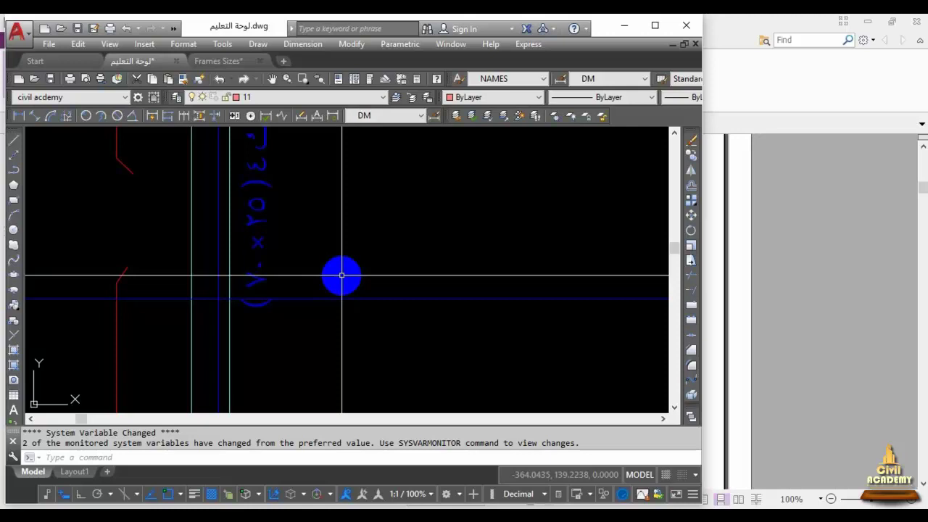
Step: Zoom into the column reinforcement schedule to read steel areas, top and bottom bars, and stirrups
scroll(184, 274, "down", 3)
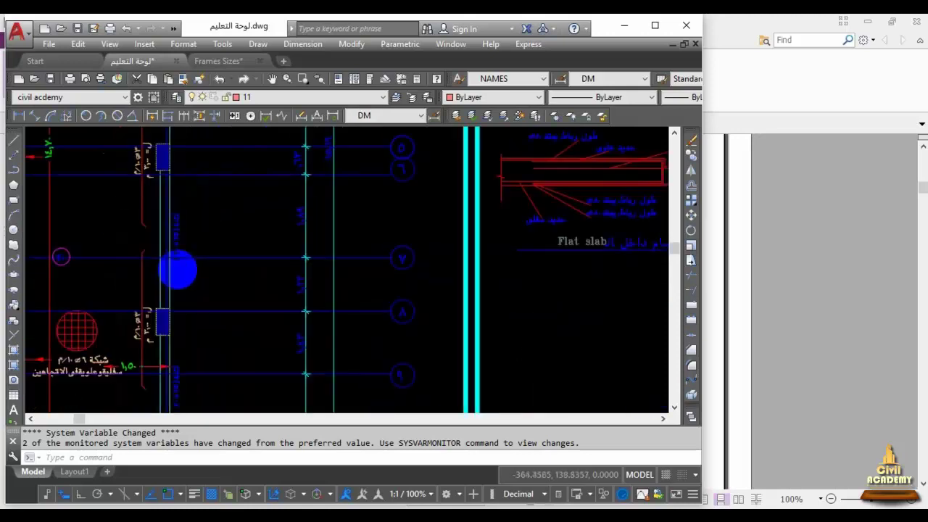
scroll(195, 278, "down", 3)
scroll(341, 250, "up", 4)
scroll(341, 250, "up", 2)
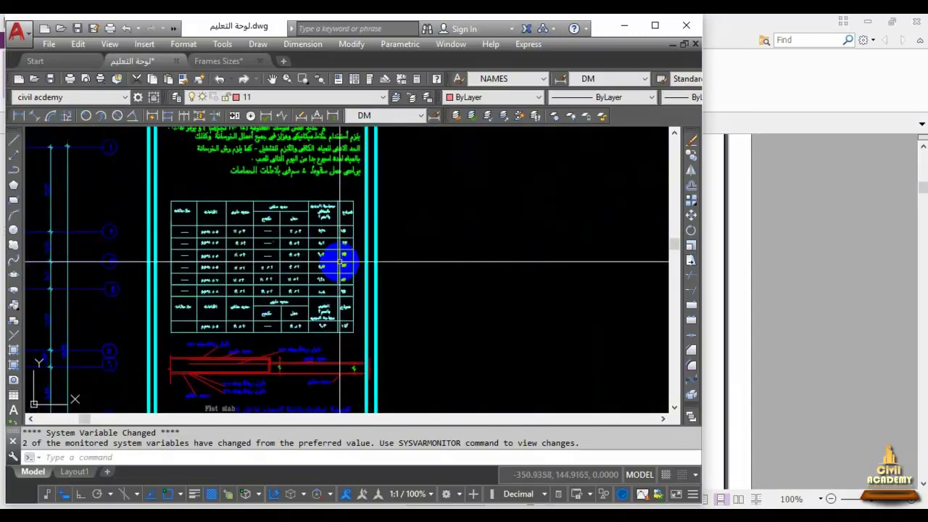
scroll(342, 252, "up", 3)
scroll(317, 300, "down", 2)
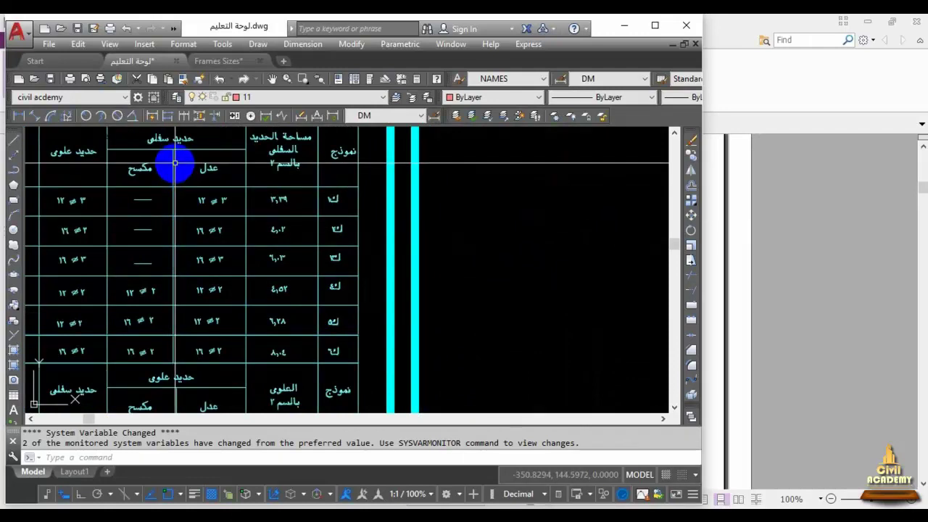
scroll(184, 297, "up", 2)
scroll(196, 291, "down", 2)
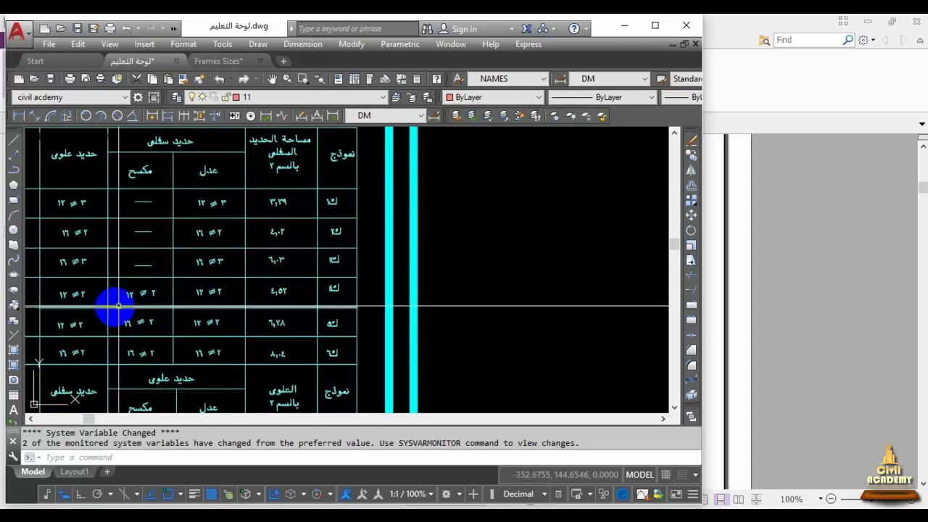
scroll(116, 306, "down", 1)
scroll(135, 268, "down", 1)
scroll(149, 290, "up", 1)
scroll(158, 288, "up", 2)
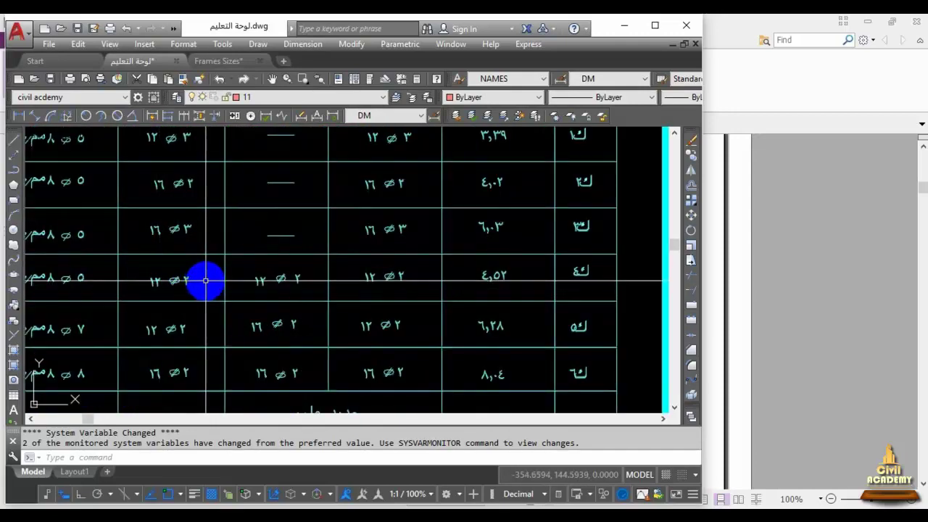
scroll(207, 280, "down", 4)
scroll(196, 283, "up", 3)
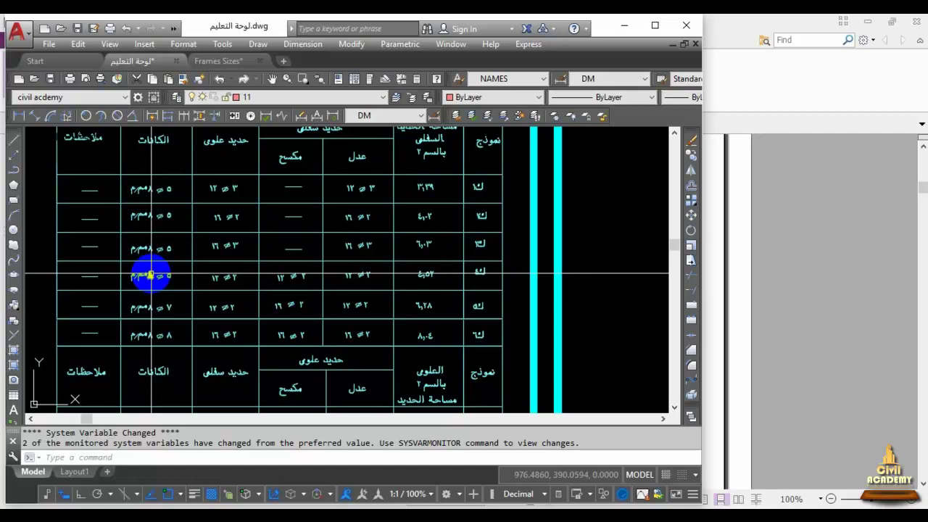
Step: Minimize AutoCAD to read the PDF notes, then restore the لوحة التعليم drawing maximized
left_click(628, 26)
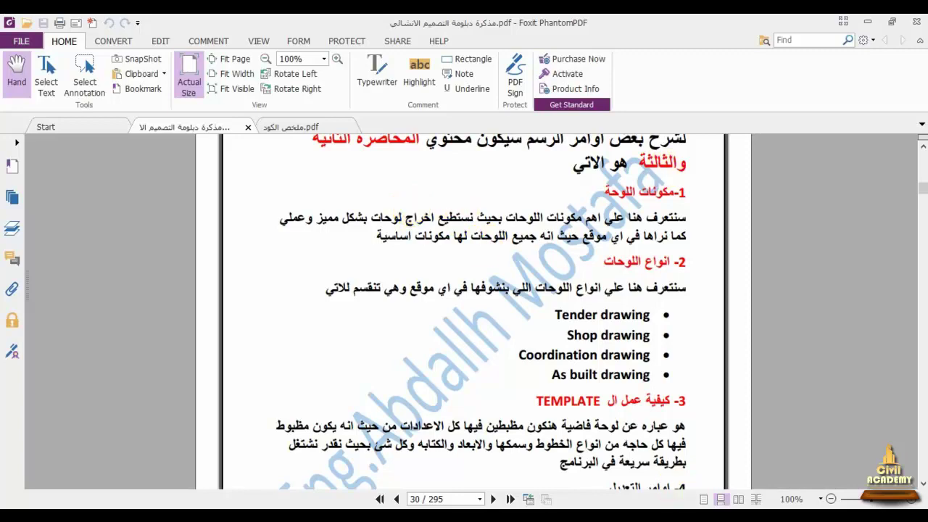
left_click(332, 466)
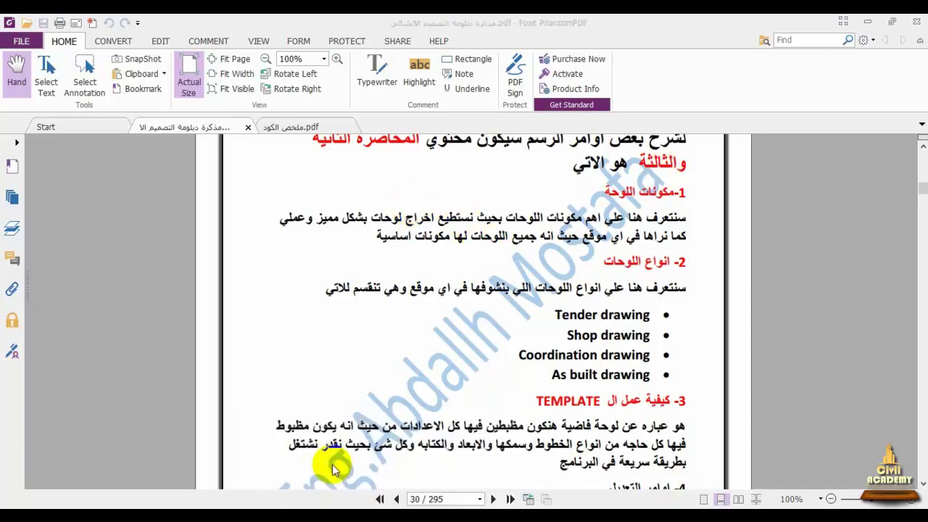
left_click(655, 25)
Step: Zoom out from the schedule table to show the stacked framed sheets with plans and notes columns
scroll(520, 180, "down", 3)
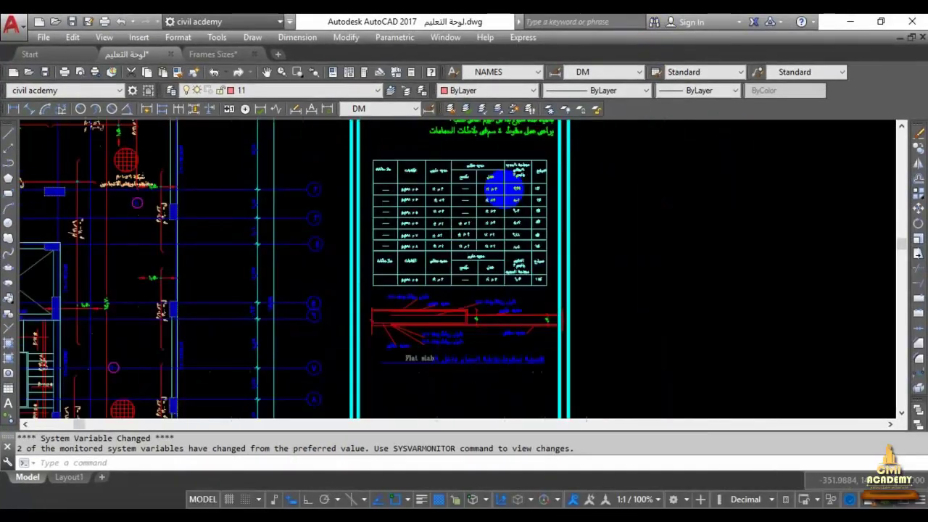
scroll(521, 180, "down", 2)
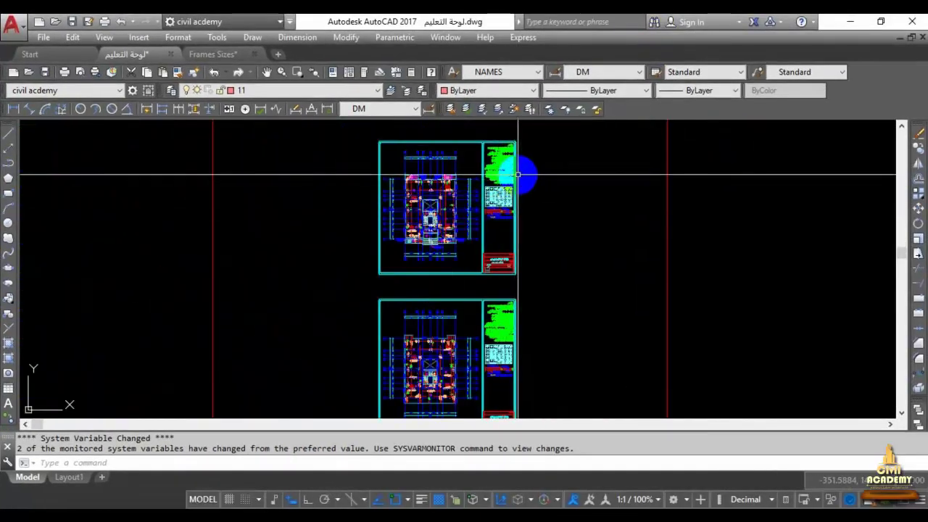